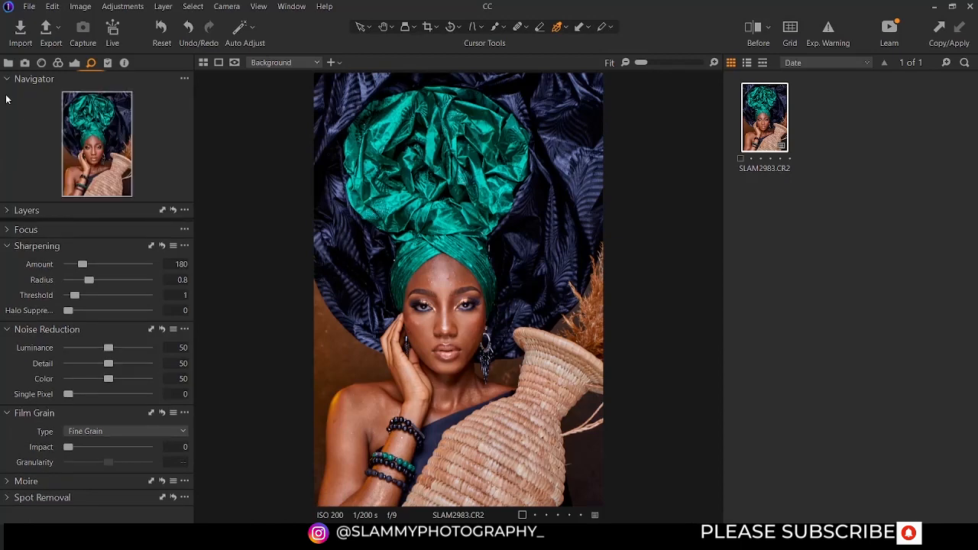
Examine the forehead, eyebrow and nose at 100% in the Focus preview, picking focus points on the face.
left_click(7, 79)
left_click(9, 115)
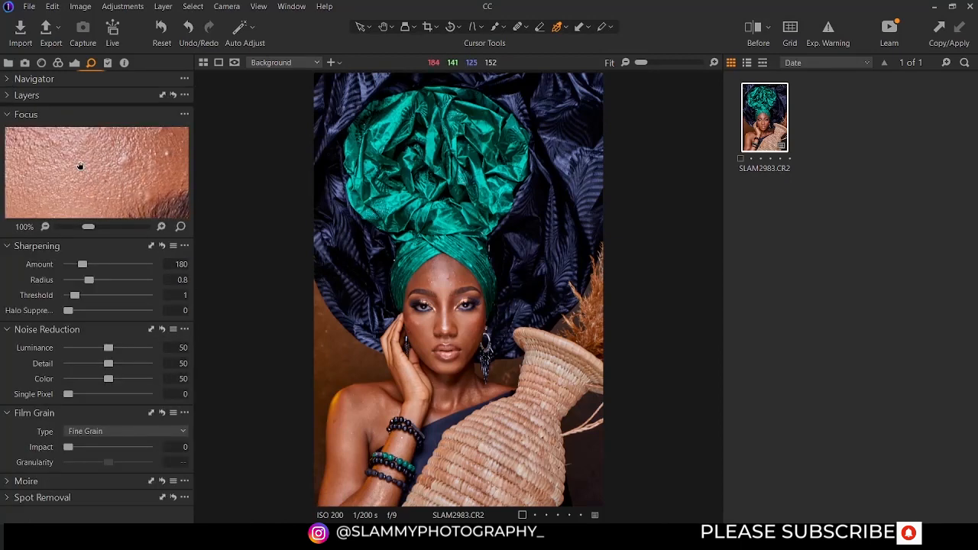
left_click_drag(81, 165, 142, 127)
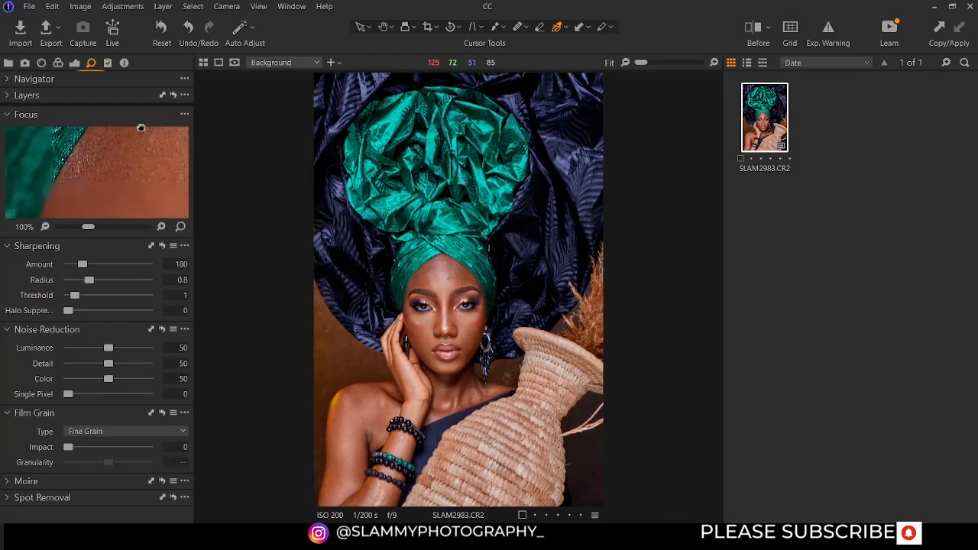
left_click_drag(130, 198, 75, 107)
left_click(179, 228)
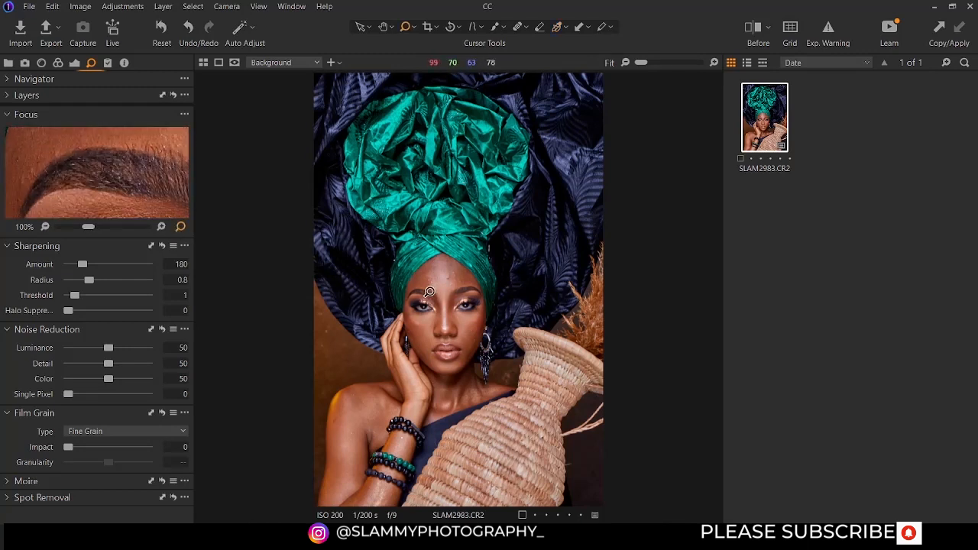
left_click(443, 313)
mouse_move(443, 314)
left_mouse_down()
mouse_move(462, 338)
mouse_move(462, 310)
mouse_move(457, 320)
mouse_move(468, 308)
mouse_move(452, 361)
mouse_move(442, 336)
mouse_move(424, 342)
mouse_move(448, 358)
mouse_move(441, 331)
left_mouse_up()
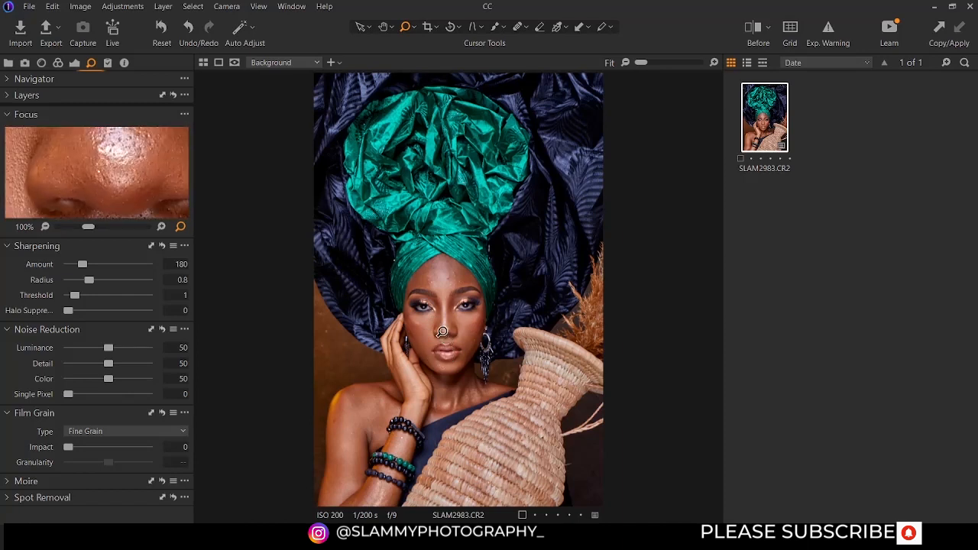
left_click(10, 116)
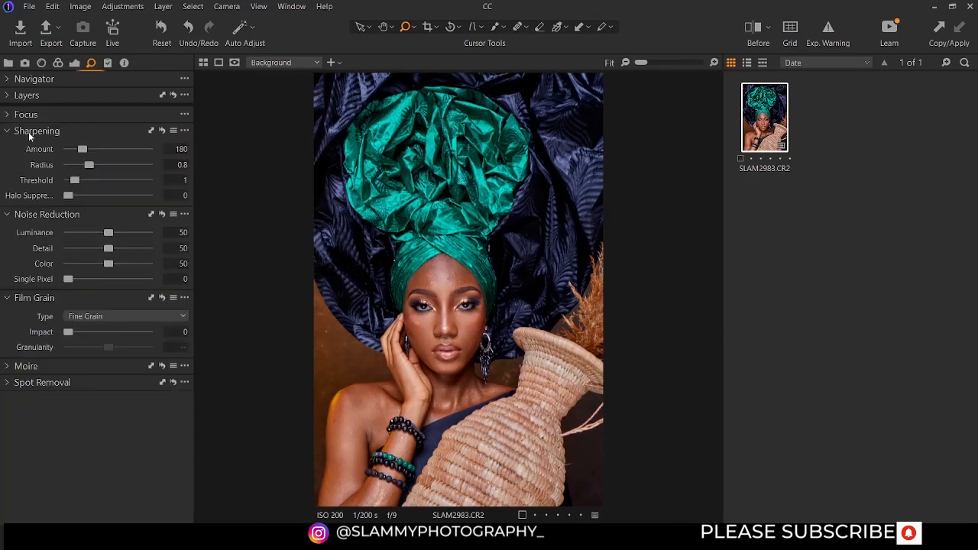
Set the sharpening amount to 1000 and inspect its effect on the face at 50% magnification.
left_click_drag(83, 151, 207, 163)
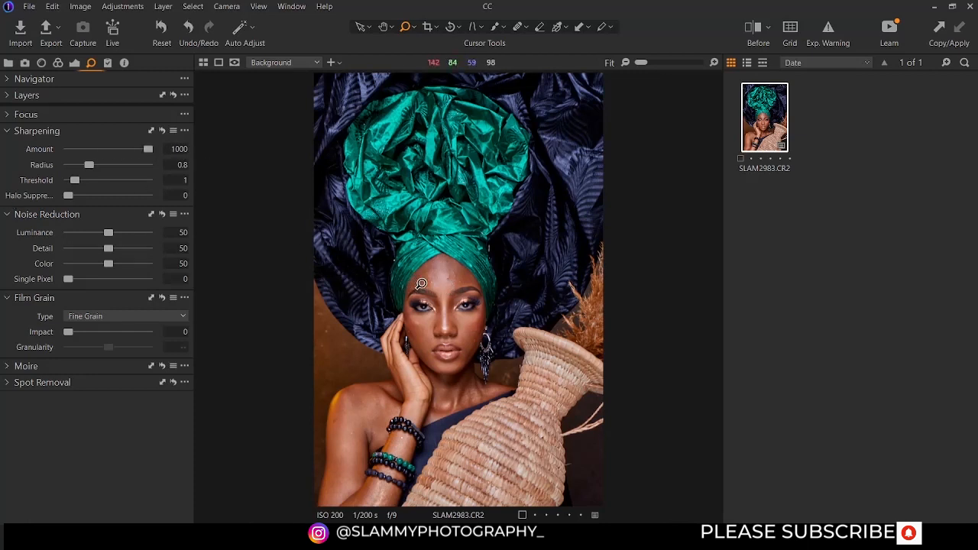
left_click(393, 26)
left_click(415, 27)
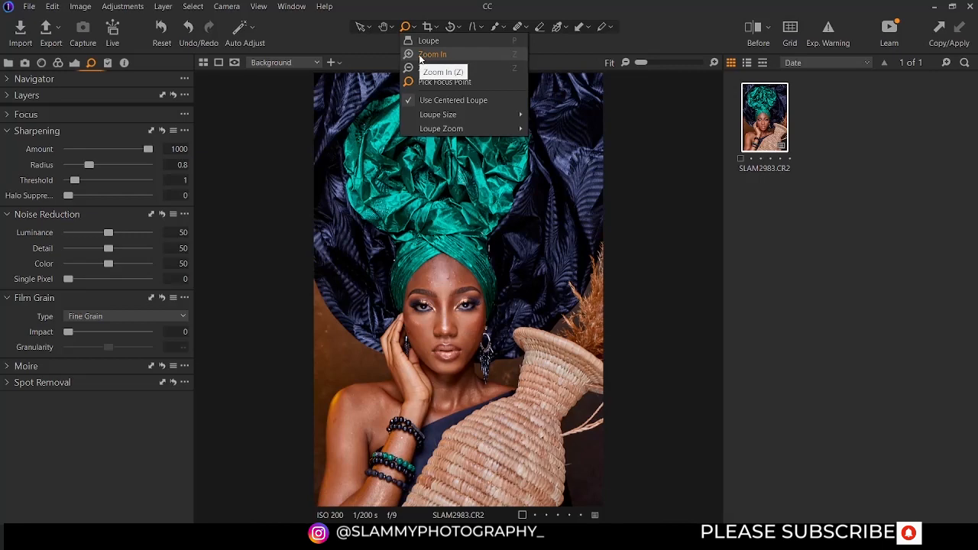
left_click(407, 28)
left_click(415, 27)
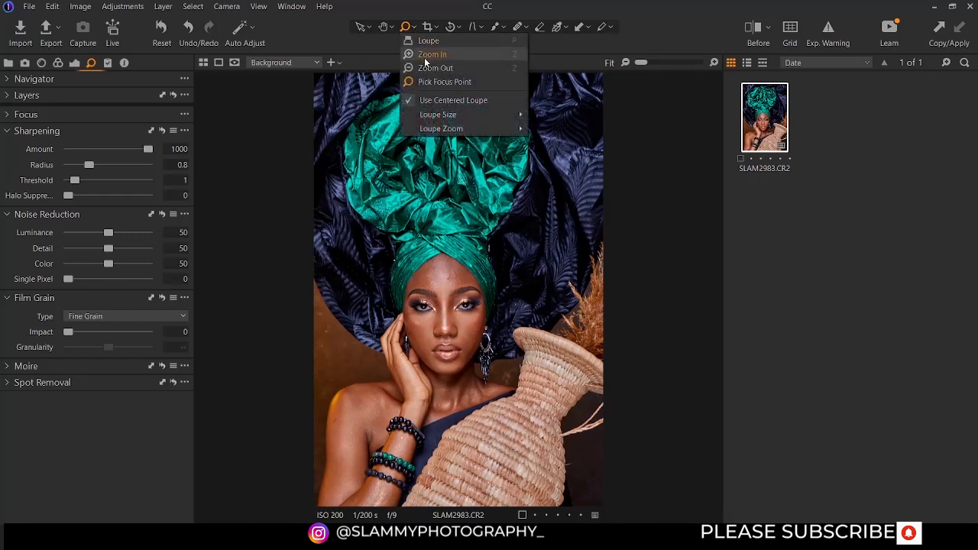
left_click(428, 56)
left_click(455, 278)
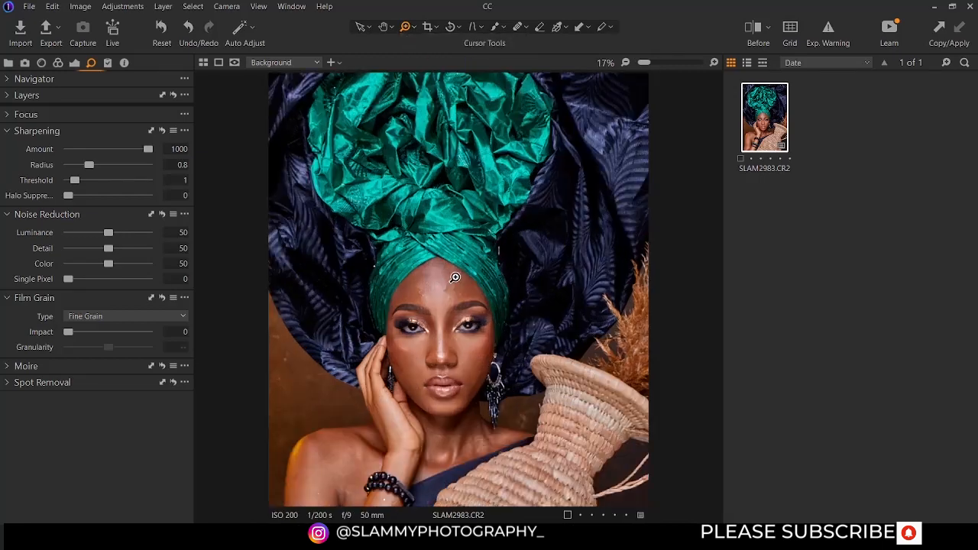
left_click(442, 303)
left_click(432, 306)
left_click(444, 244)
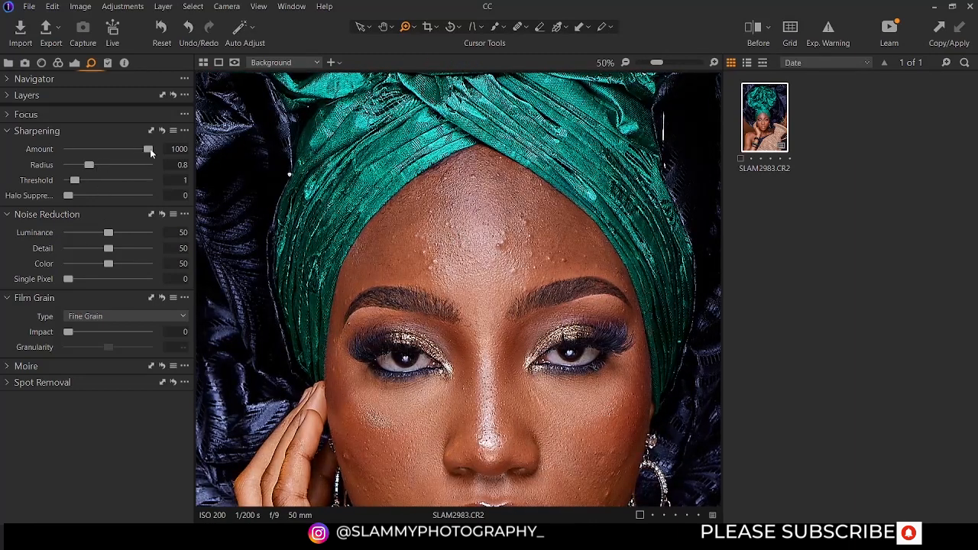
left_click_drag(150, 150, 188, 167)
Examine the sharpened skin texture on the nose bridge and around the eyes at up to 1600% magnification.
double_click(504, 443)
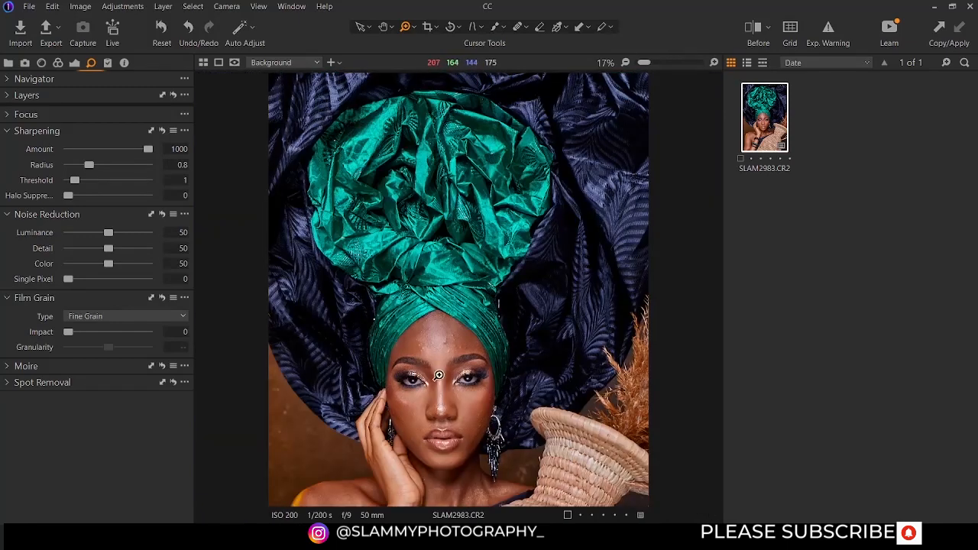
left_click_drag(440, 375, 479, 397)
left_click(349, 415)
left_click(343, 411)
left_click(343, 411)
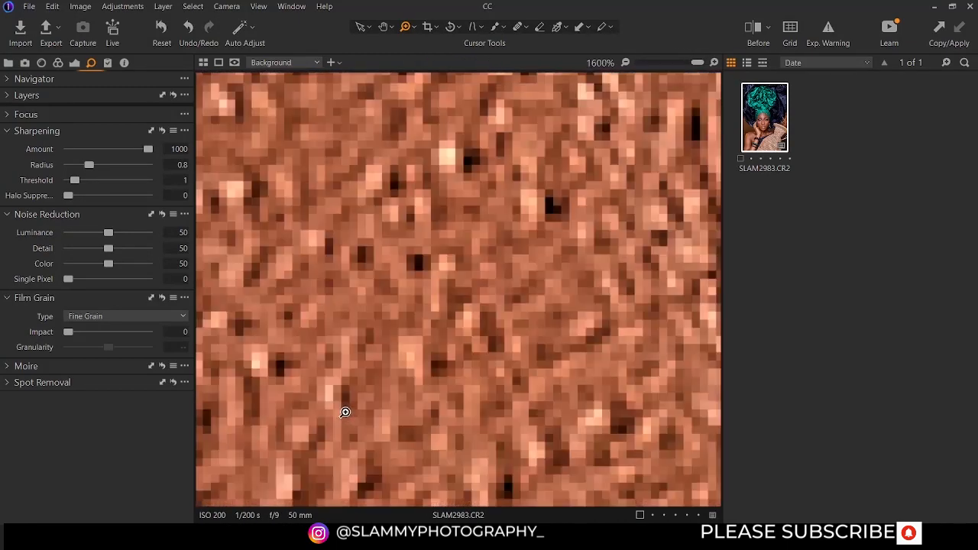
left_click(414, 27)
left_click(420, 68)
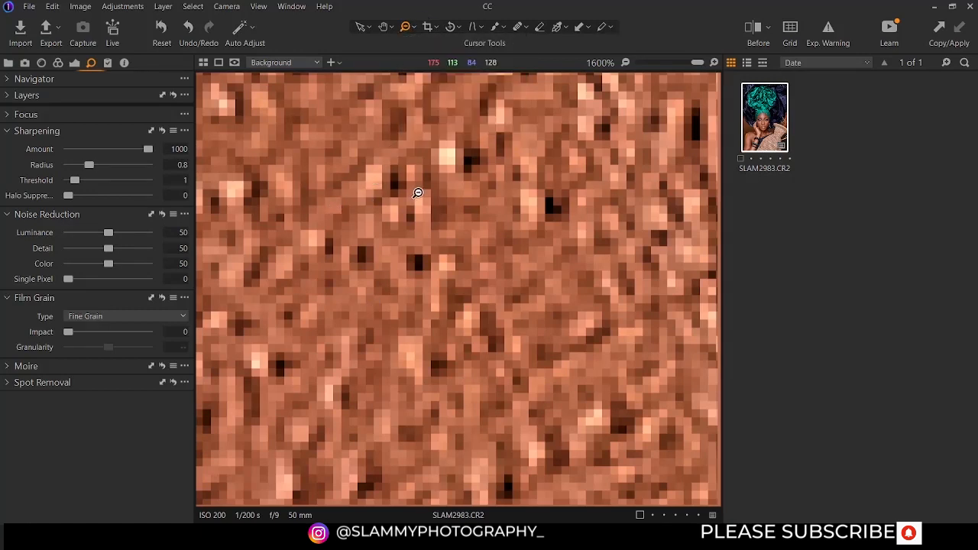
left_click(415, 202)
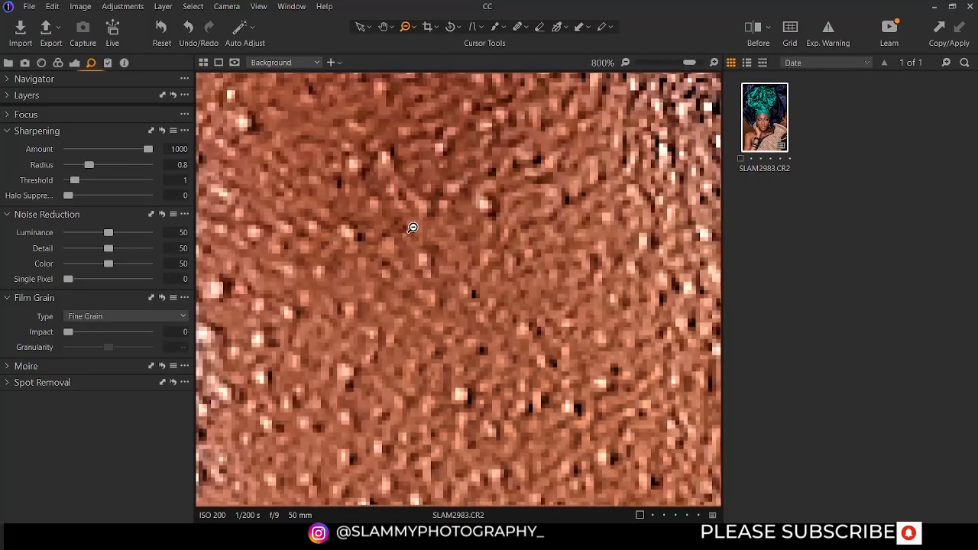
left_click(412, 228)
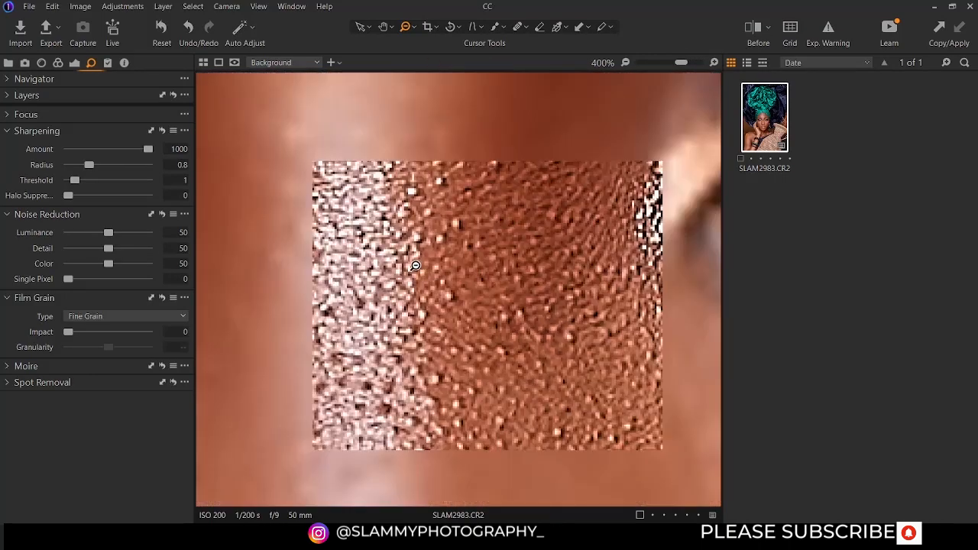
left_click(415, 266)
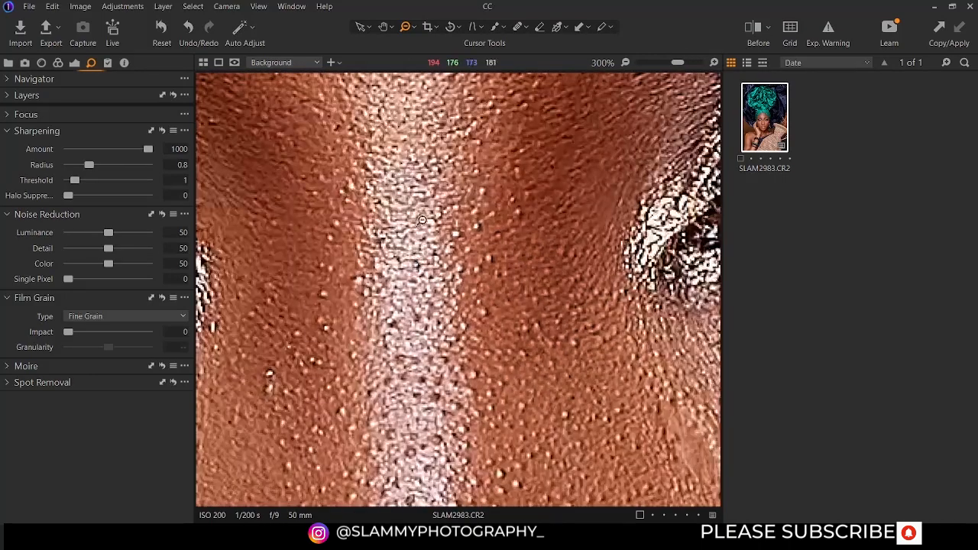
left_click(415, 220)
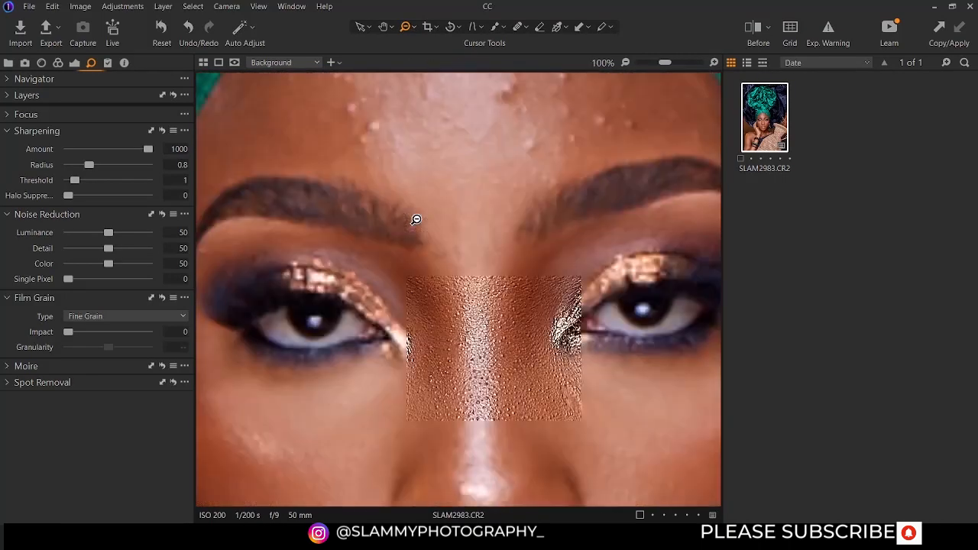
left_click(415, 220)
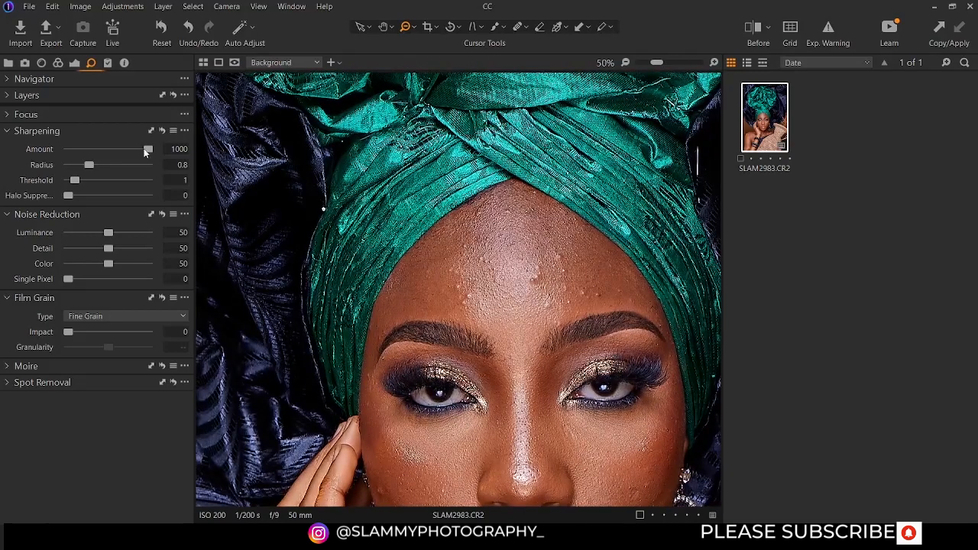
Try a sharpening radius of 2.5 with an amount of 237, and raise the amount to 589.
left_click_drag(143, 150, 86, 151)
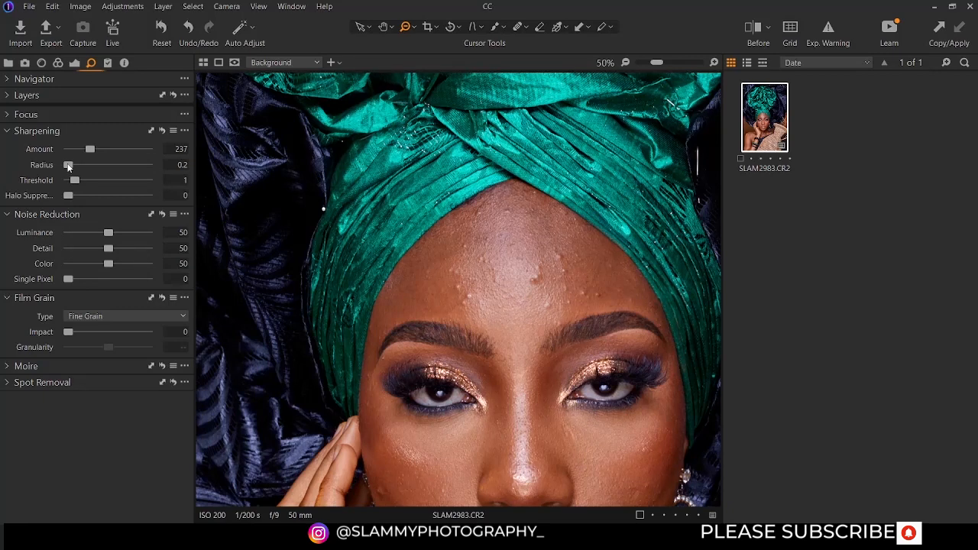
left_click_drag(68, 167, 191, 173)
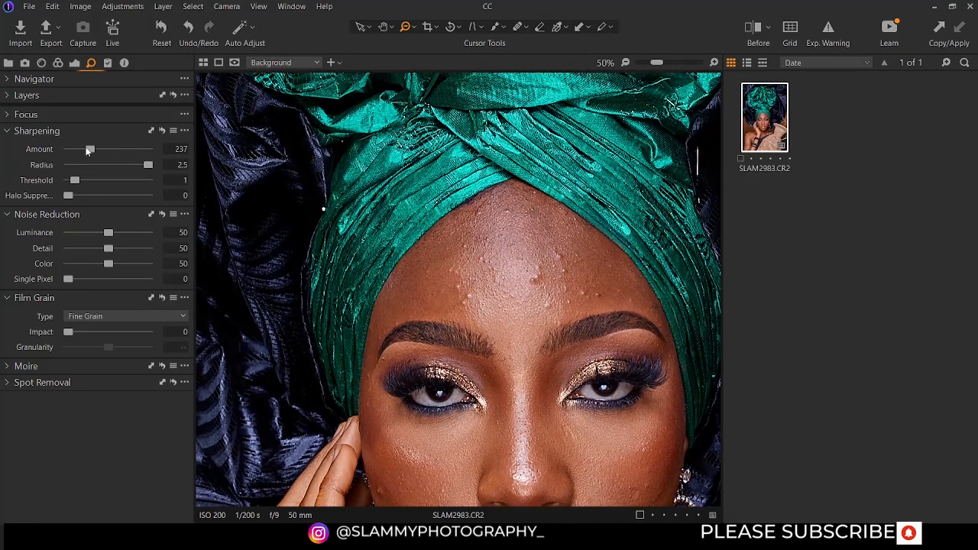
left_click_drag(94, 149, 129, 153)
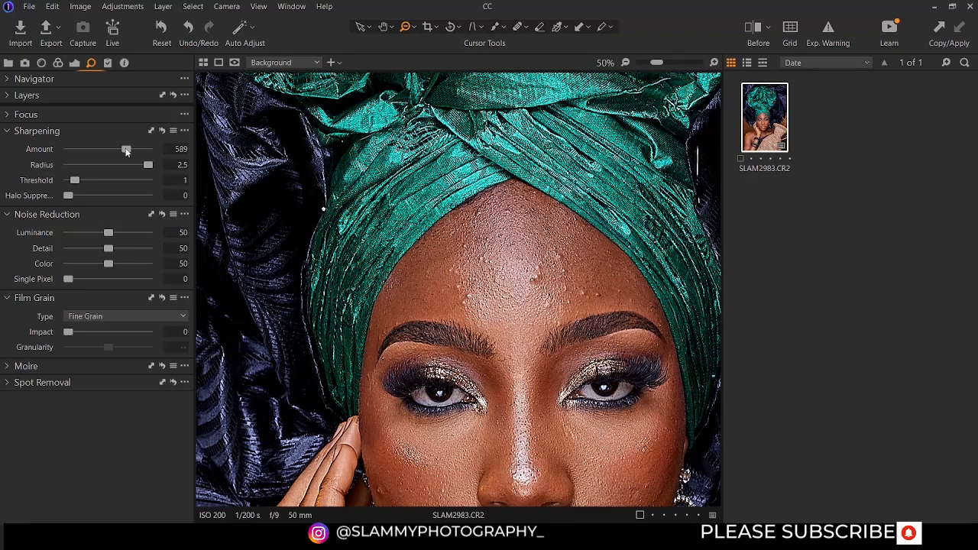
Set the sharpening amount to 1000, the radius to 0.7 and the threshold to 0.
left_click_drag(127, 153, 67, 180)
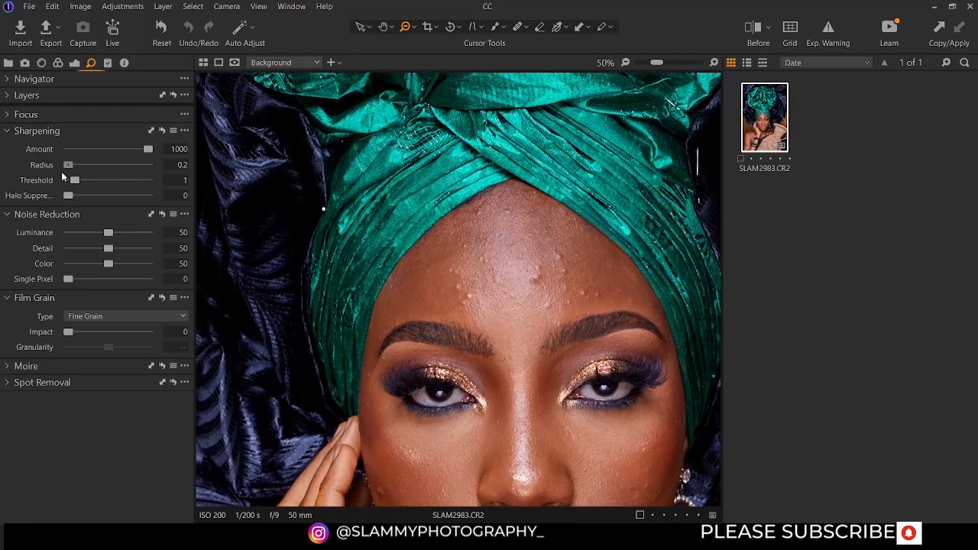
mouse_move(67, 168)
left_mouse_down()
mouse_move(126, 165)
mouse_move(81, 167)
left_mouse_up()
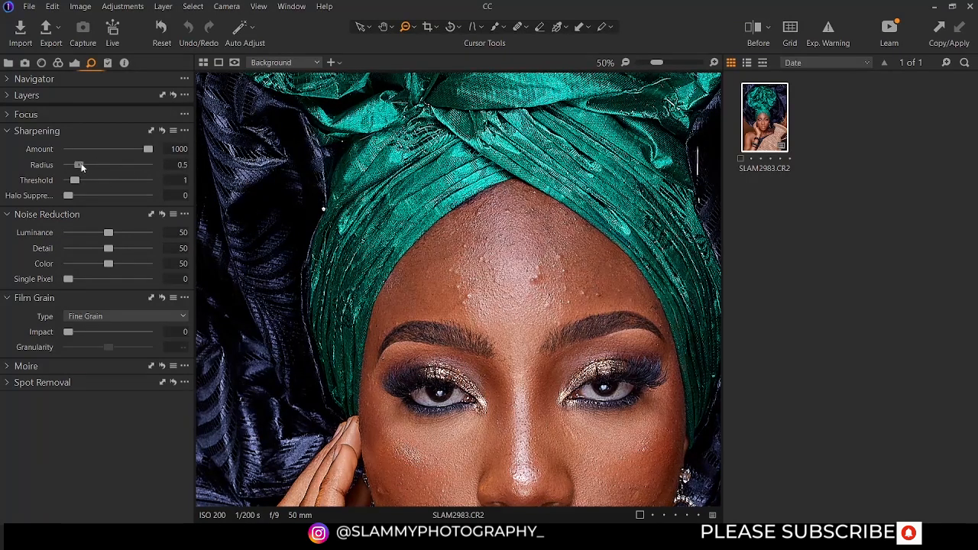
left_click_drag(162, 164, 83, 170)
mouse_move(75, 182)
left_mouse_down()
mouse_move(147, 182)
mouse_move(8, 191)
mouse_move(184, 182)
mouse_move(64, 186)
left_mouse_up()
scroll(205, 183, "down", 1)
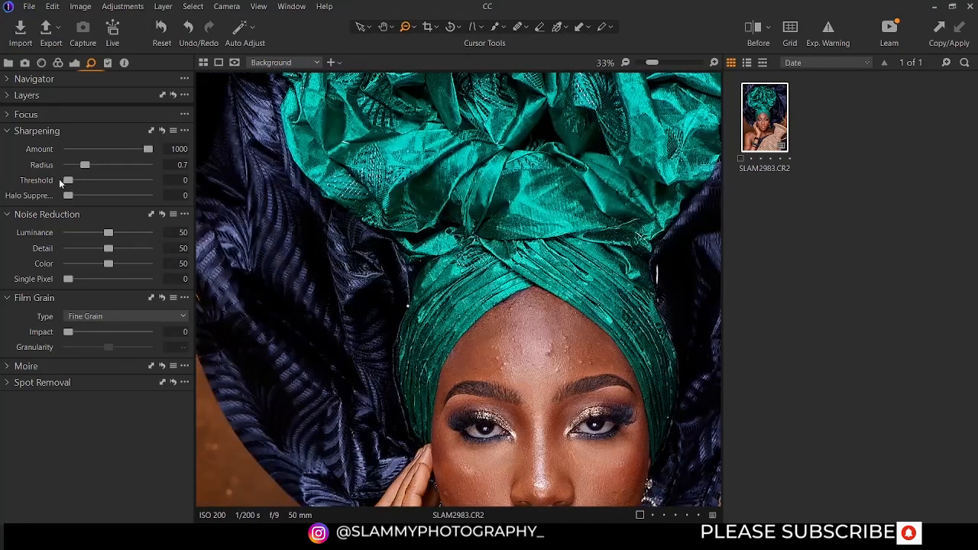
Adjust the sharpening to radius 1.5, threshold 1.8 and amount 227.
left_click_drag(59, 179, 107, 164)
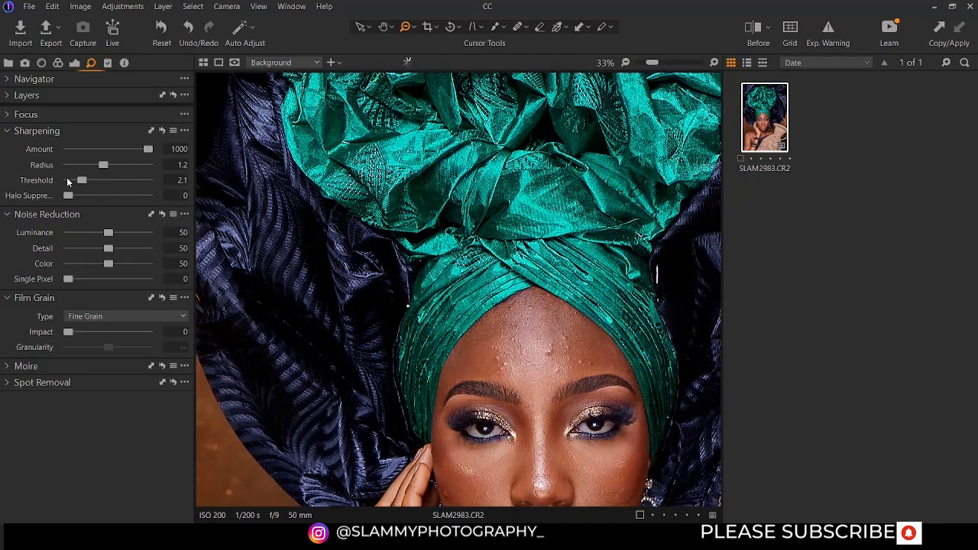
mouse_move(77, 181)
left_mouse_down()
mouse_move(115, 164)
mouse_move(80, 179)
left_mouse_up()
left_click_drag(147, 149, 90, 157)
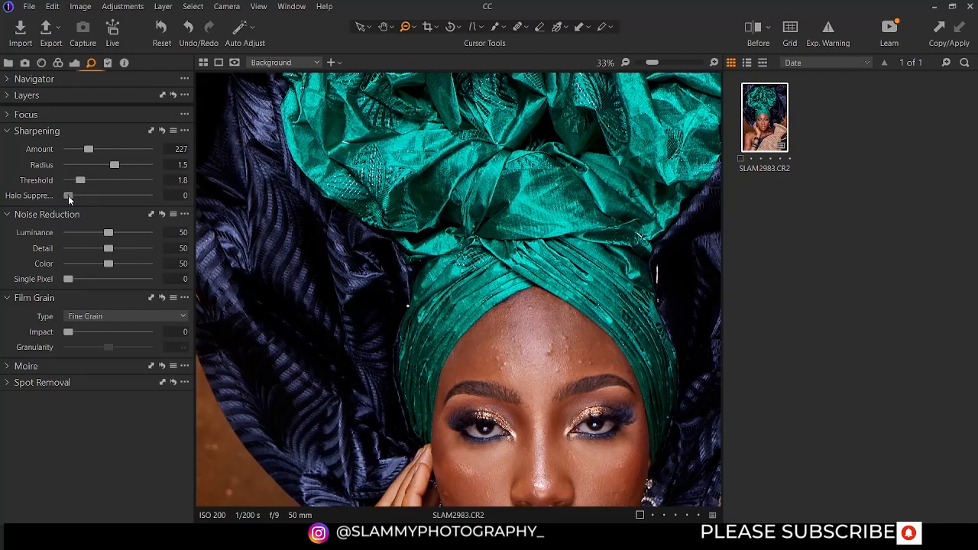
Try out stronger halo suppression and a different radius, and reset all the sharpening adjustments.
left_click_drag(68, 196, 139, 196)
left_click_drag(72, 199, 163, 218)
left_click_drag(149, 196, 121, 209)
left_click_drag(114, 165, 76, 151)
left_click(163, 130)
left_click(6, 132)
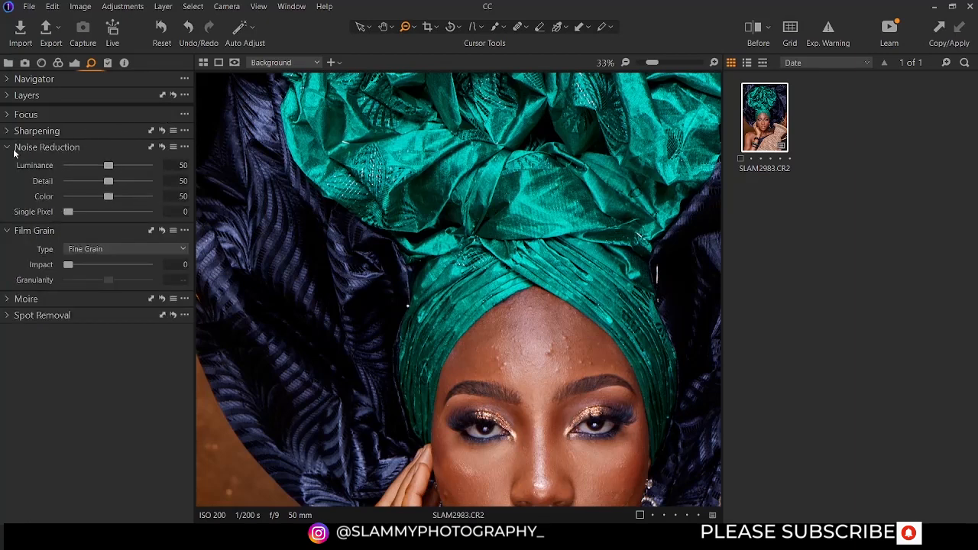
Examine the portrait's detail and skin texture at magnifications from the full image up to 800%, and settle on 100% around the eyes.
left_click(514, 409)
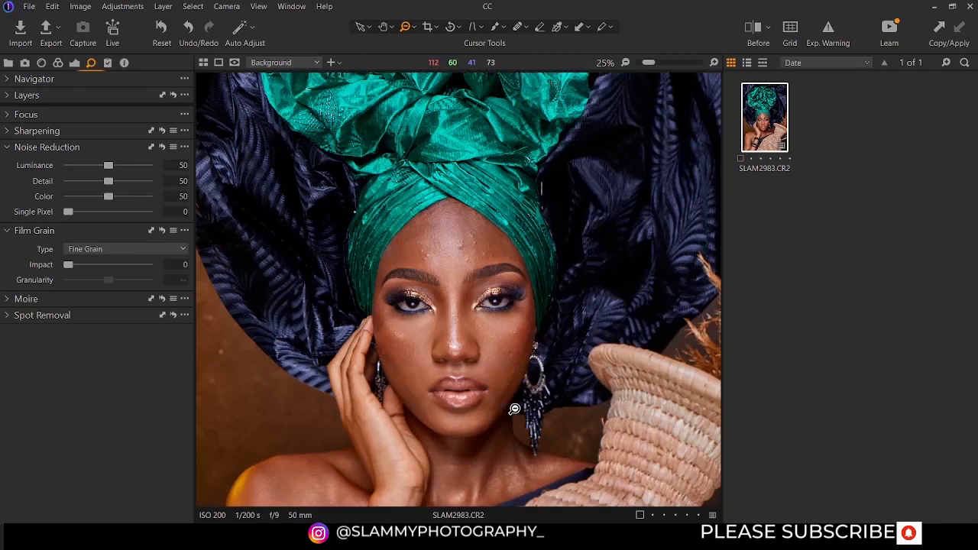
left_click(436, 332)
left_click(409, 273)
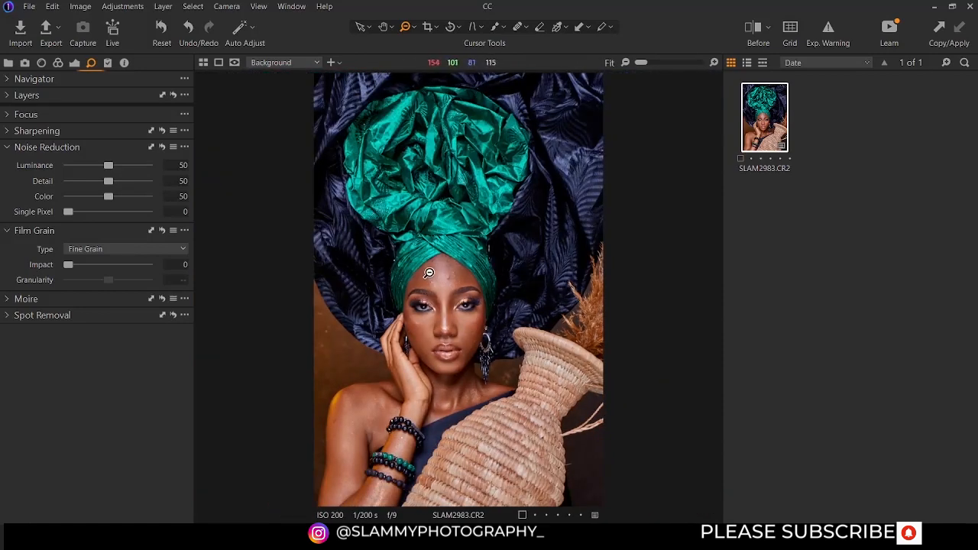
left_click_drag(437, 277, 462, 321)
left_click(428, 392)
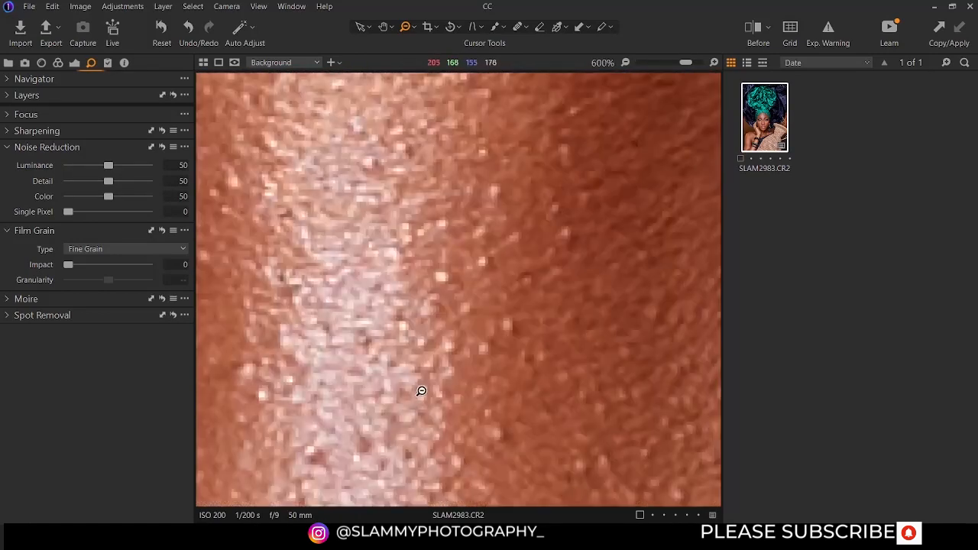
left_click(427, 343)
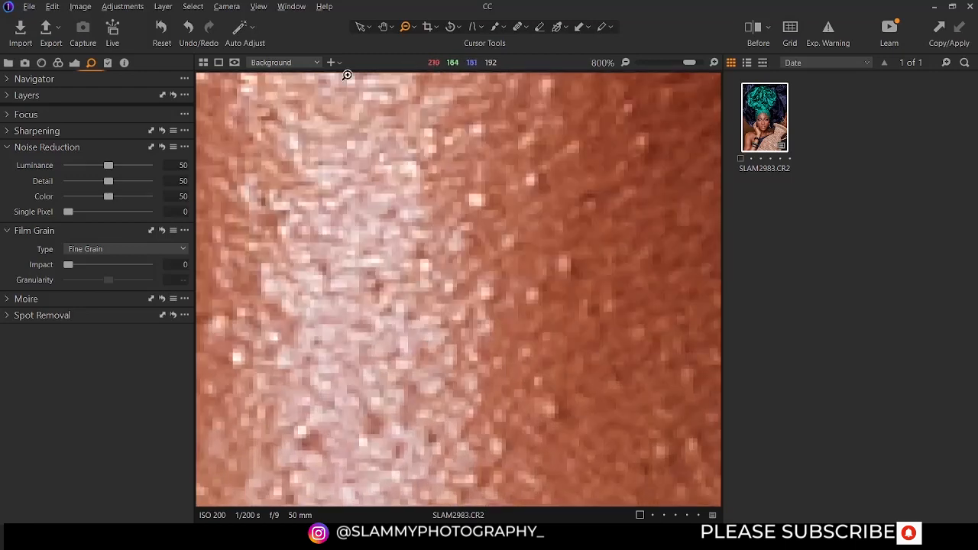
left_click(415, 28)
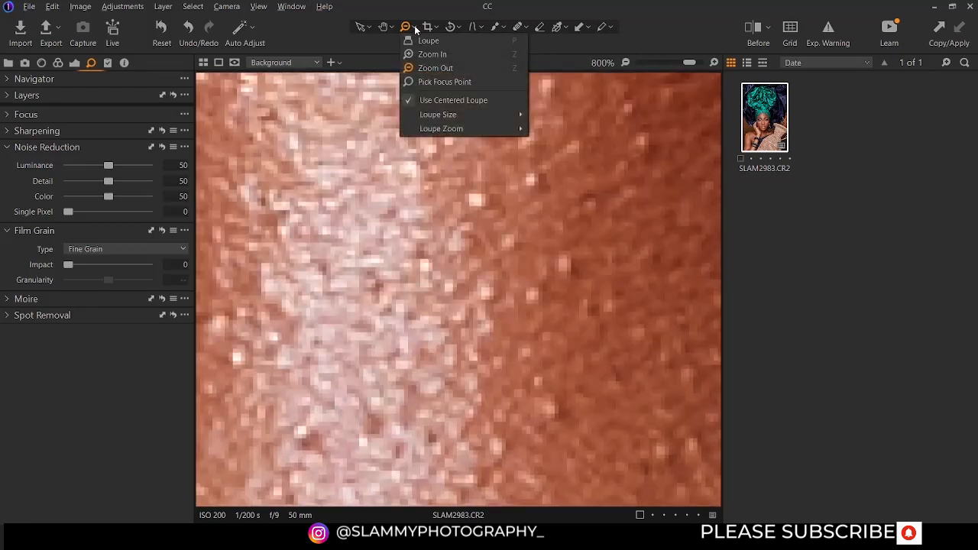
left_click(434, 68)
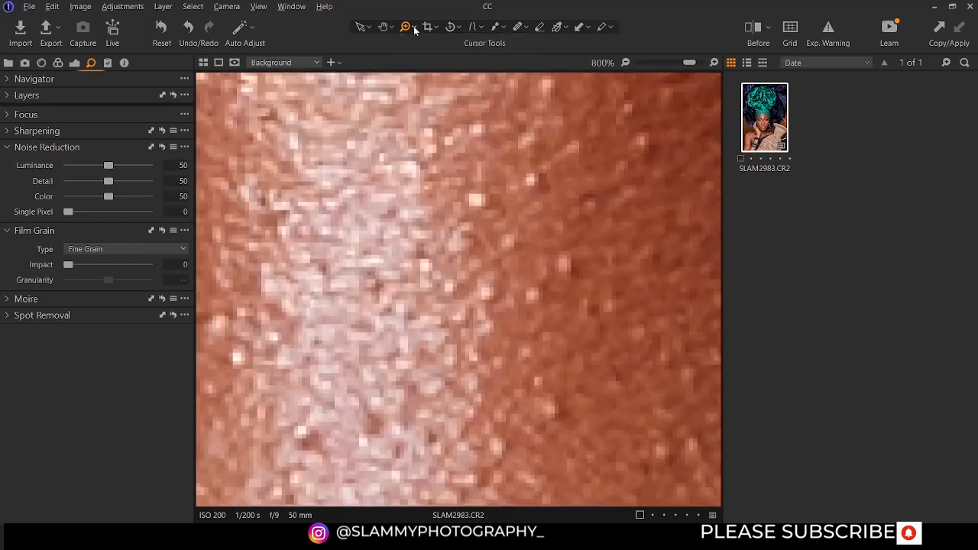
left_click(410, 28)
left_click(430, 69)
left_click(421, 211)
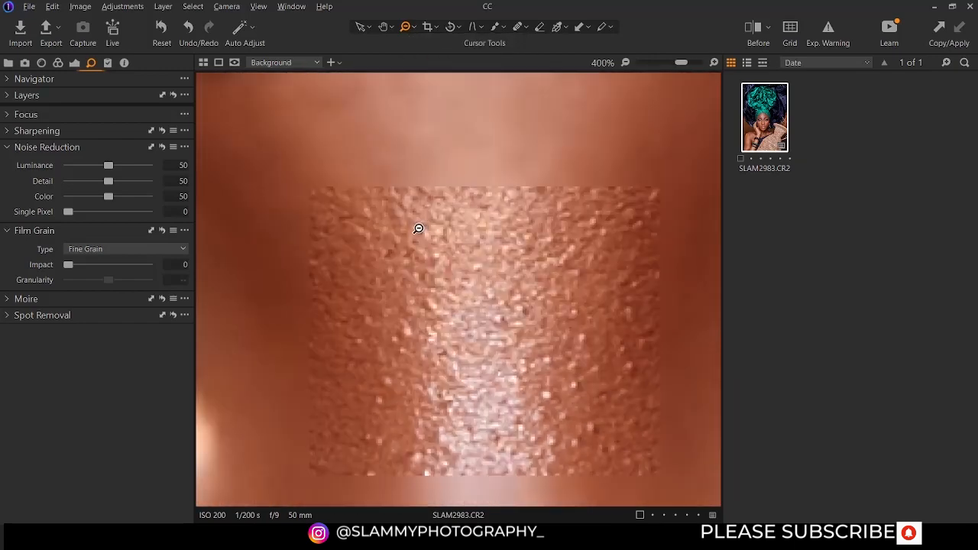
left_click(418, 228)
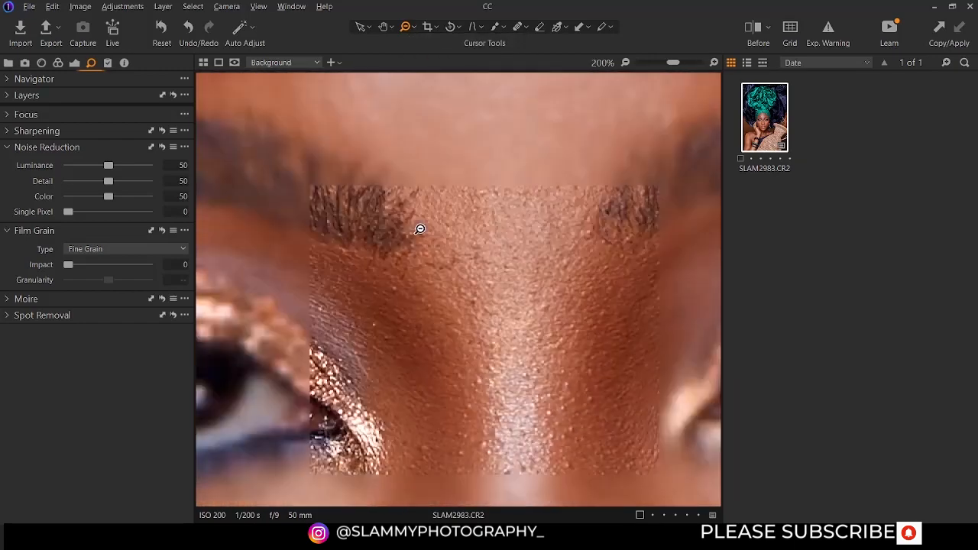
left_click(419, 227)
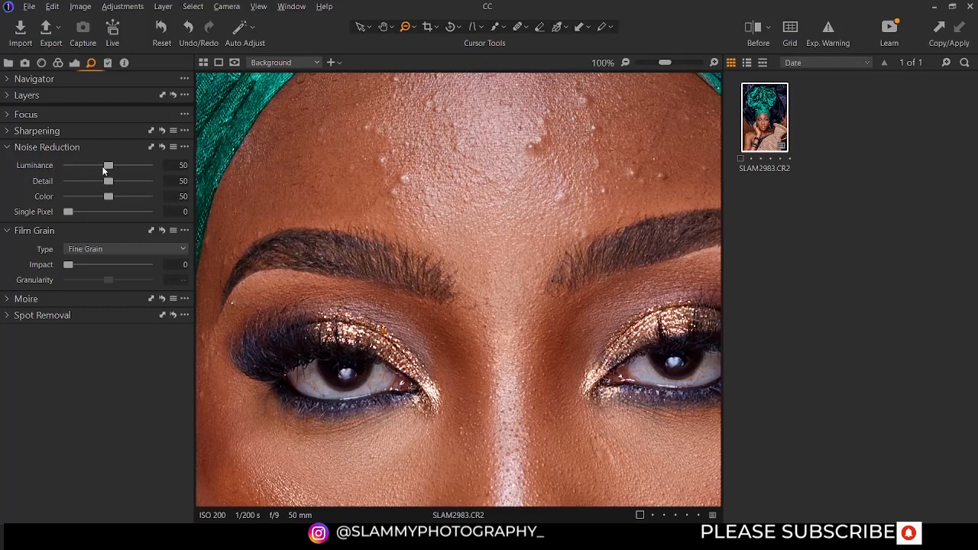
Try out high and low values for luminance and the other noise reduction settings, and reset the noise reduction.
mouse_move(88, 147)
left_click_drag(109, 166, 175, 173)
left_click_drag(174, 173, 67, 166)
mouse_move(166, 166)
left_mouse_down()
mouse_move(18, 175)
mouse_move(165, 174)
left_mouse_up()
left_click_drag(60, 173, 62, 200)
mouse_move(71, 211)
left_mouse_down()
mouse_move(174, 211)
mouse_move(53, 216)
left_mouse_up()
left_click_drag(149, 167, 56, 167)
left_click(163, 146)
left_click(12, 148)
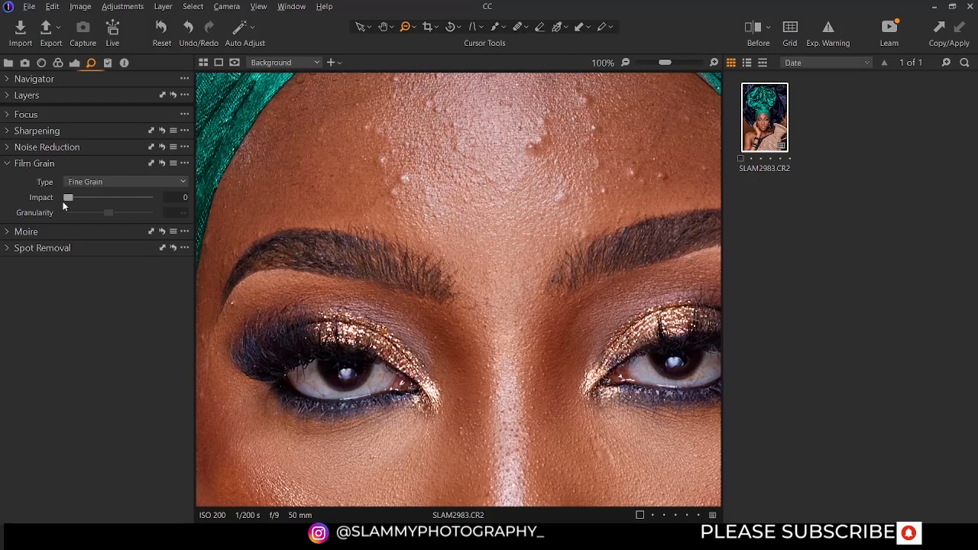
Try the Fine Grain film grain at different strengths, and set its impact to 80 with the forehead at 200%.
left_click_drag(65, 198, 197, 207)
left_click_drag(138, 201, 61, 203)
left_click(271, 205)
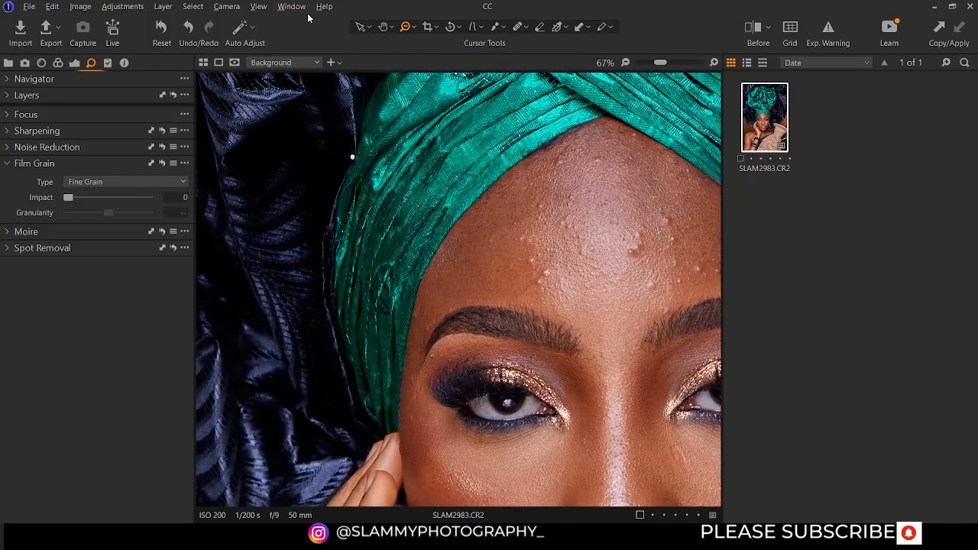
left_click(413, 28)
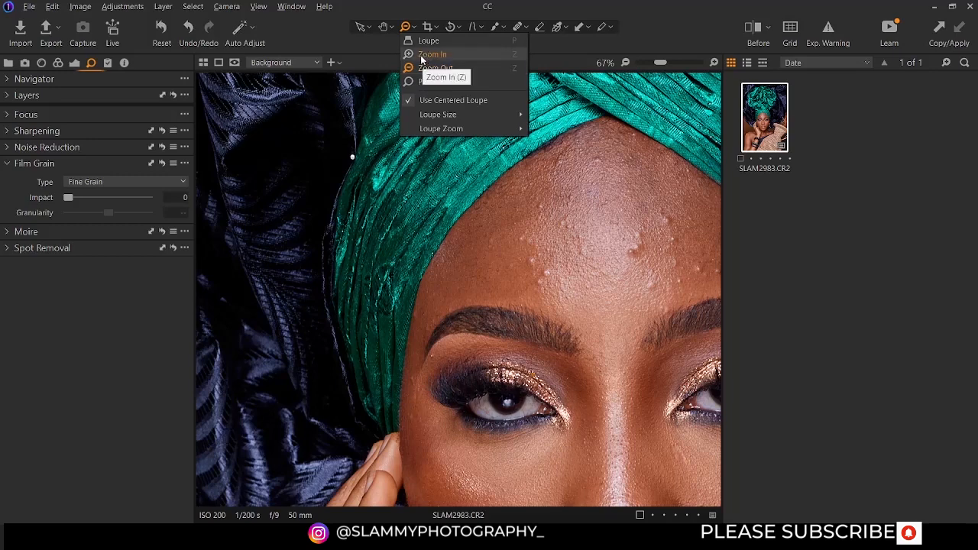
left_click(427, 68)
left_click(528, 272)
left_click(499, 273)
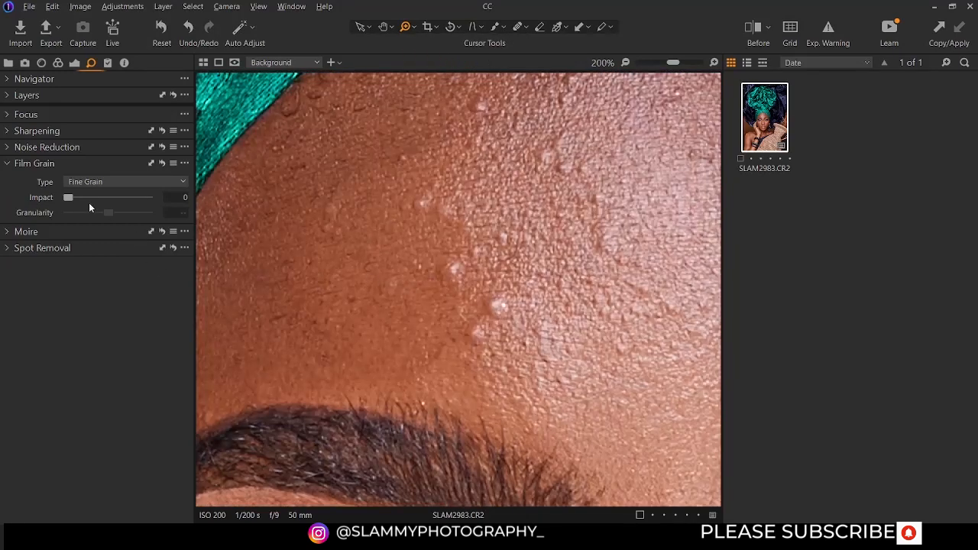
left_click_drag(66, 197, 181, 208)
left_click_drag(181, 208, 132, 206)
Compare the Silver Rich and Fine Grain film grain types, and set the Silver Rich granularity to 34.
left_click(136, 181)
left_click(126, 213)
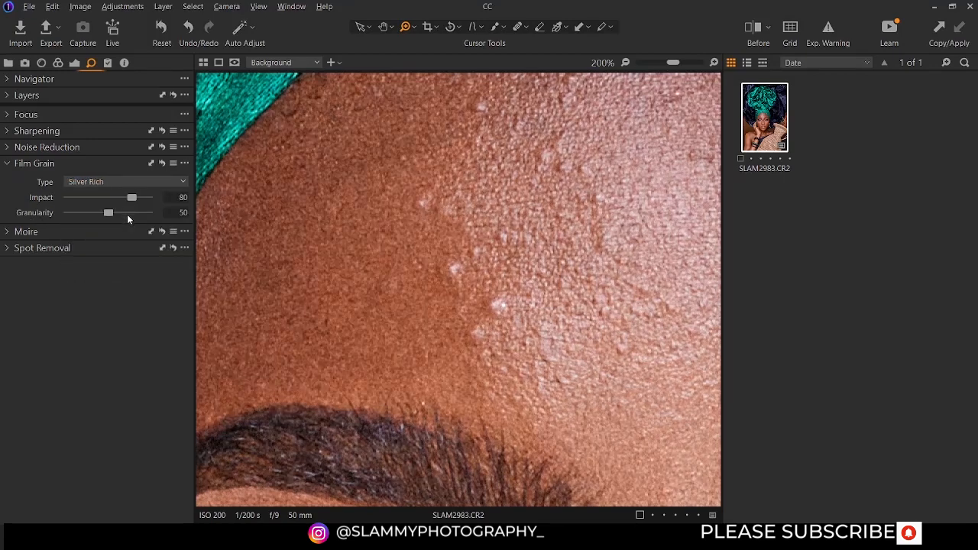
left_click(114, 182)
left_click(114, 196)
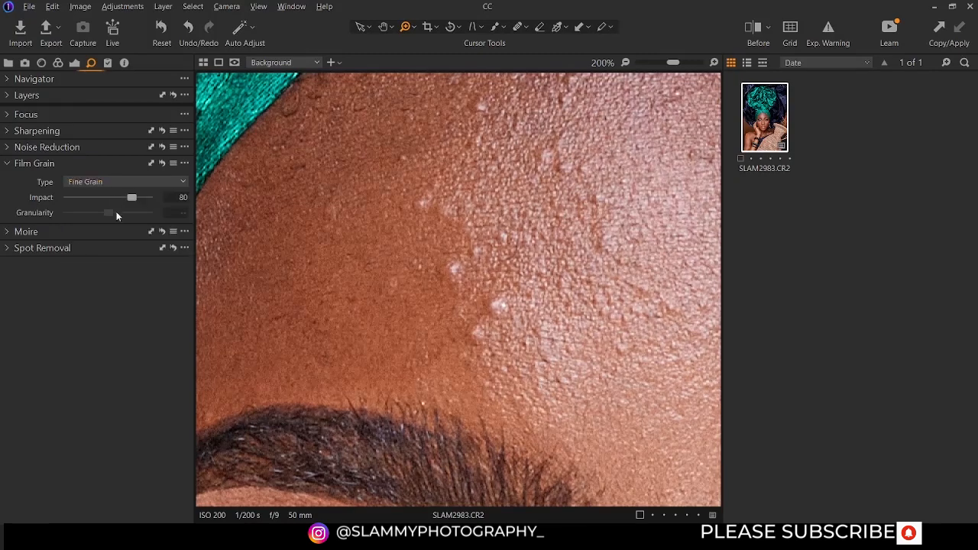
left_click(126, 185)
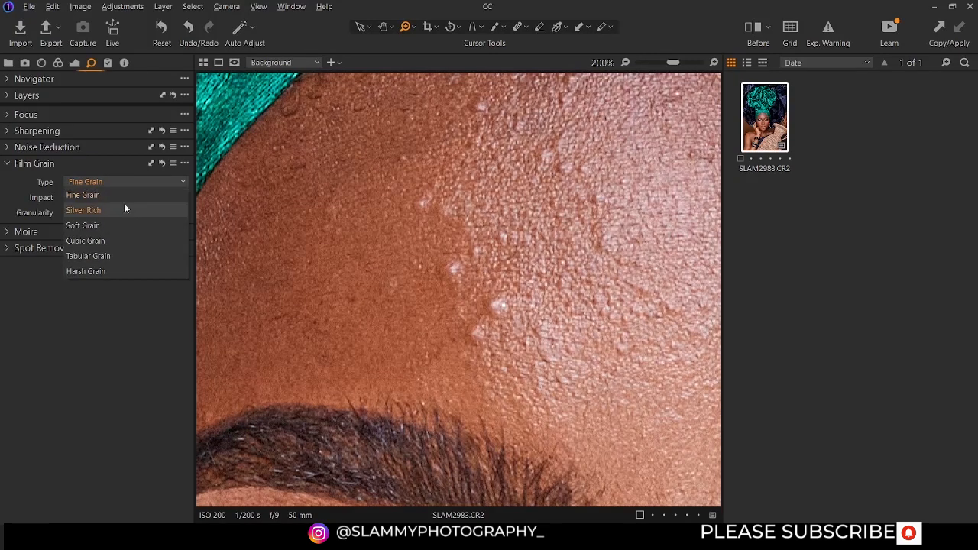
left_click(124, 204)
mouse_move(109, 214)
left_mouse_down()
mouse_move(173, 215)
mouse_move(95, 215)
left_mouse_up()
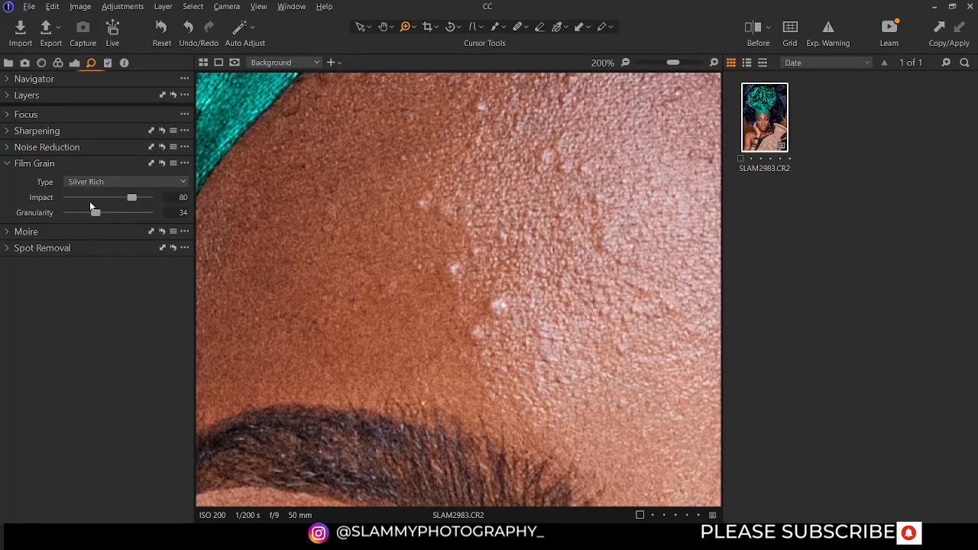
Return the film grain to Fine Grain, lower its impact to 0 and collapse the tool.
left_click(115, 181)
left_click(112, 194)
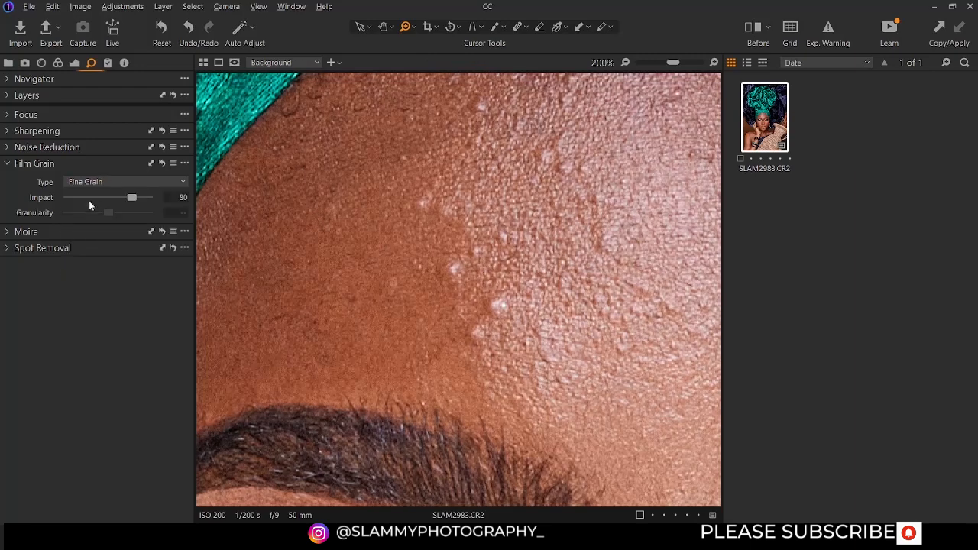
left_click_drag(134, 198, 28, 197)
left_click(7, 163)
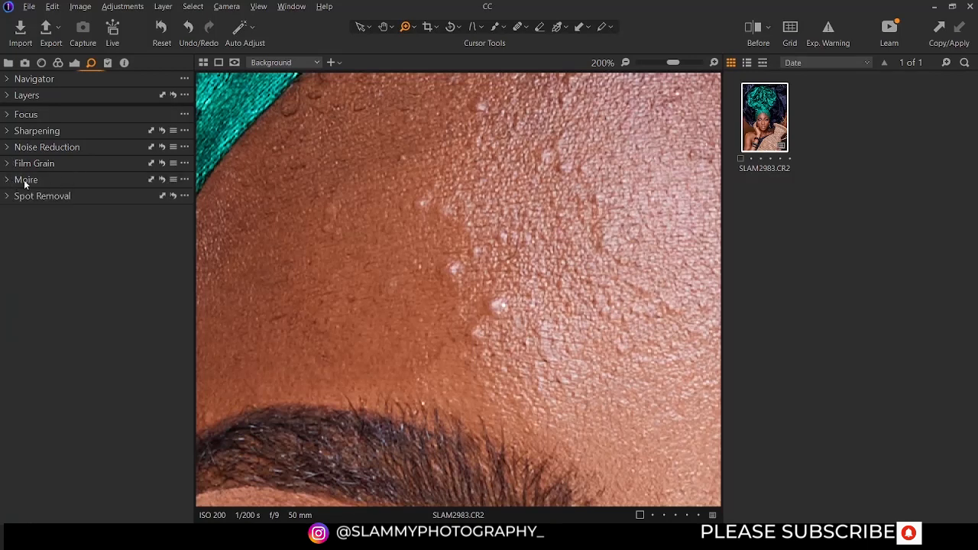
Try moire reduction with an amount of 100 and a higher pattern value, and reset the tool.
left_click(8, 181)
left_click_drag(74, 201, 157, 198)
left_click(227, 151)
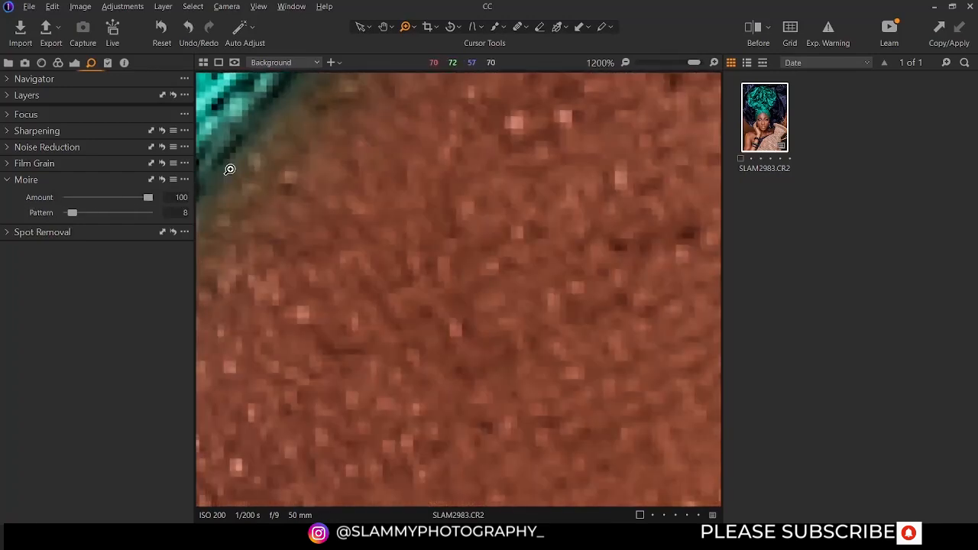
key("ctrl+0")
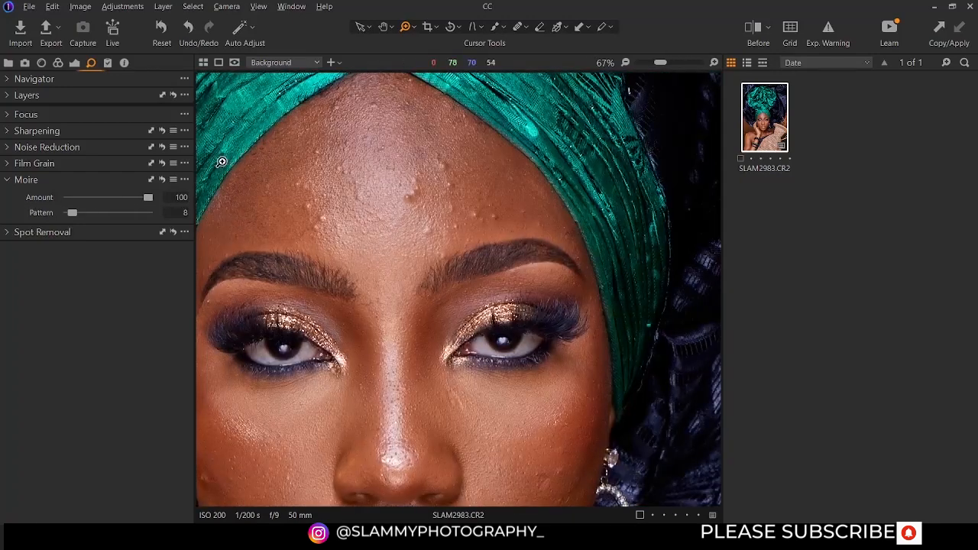
mouse_move(148, 198)
left_mouse_down()
mouse_move(138, 201)
mouse_move(159, 204)
left_mouse_up()
left_click_drag(73, 216, 100, 204)
left_click(163, 181)
left_click(7, 180)
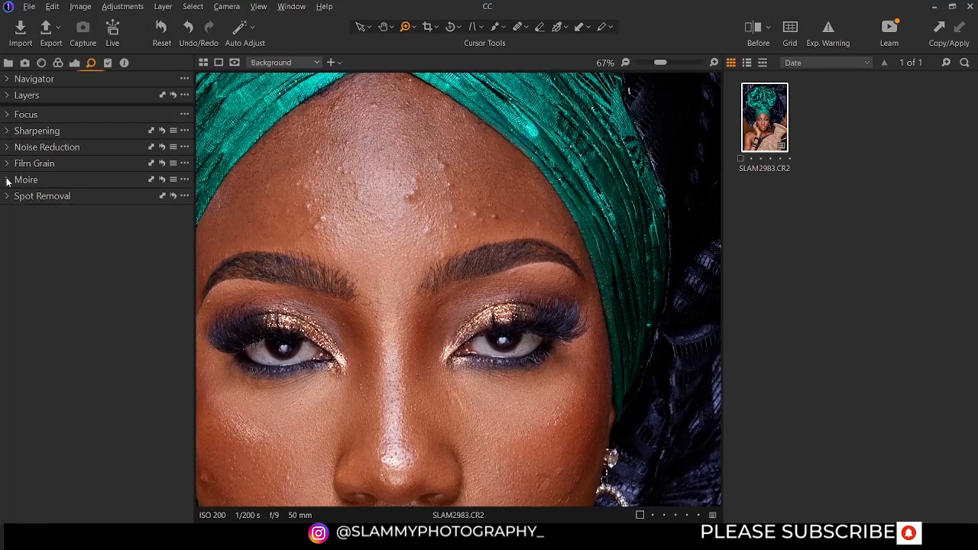
Examine the available built-in styles and the categories of built-in presets.
key("o")
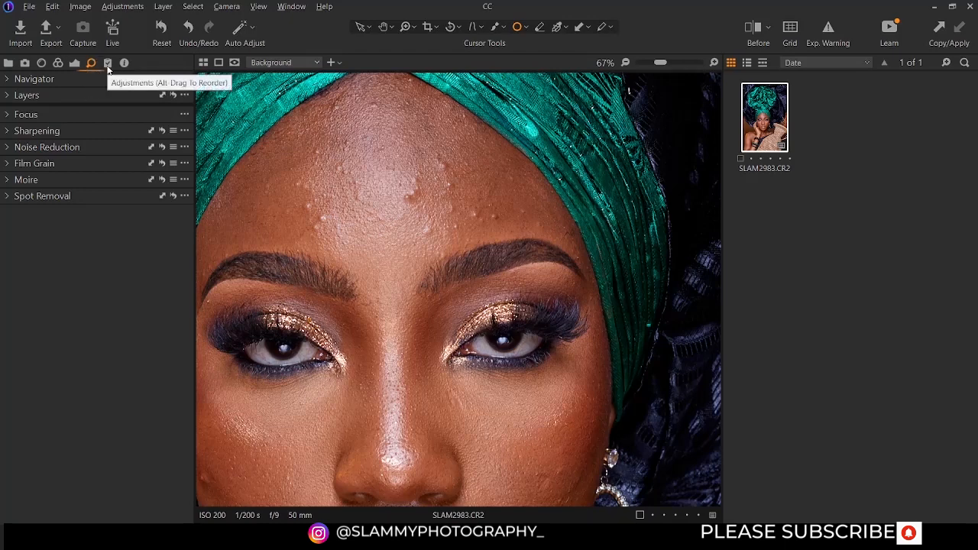
left_click(108, 63)
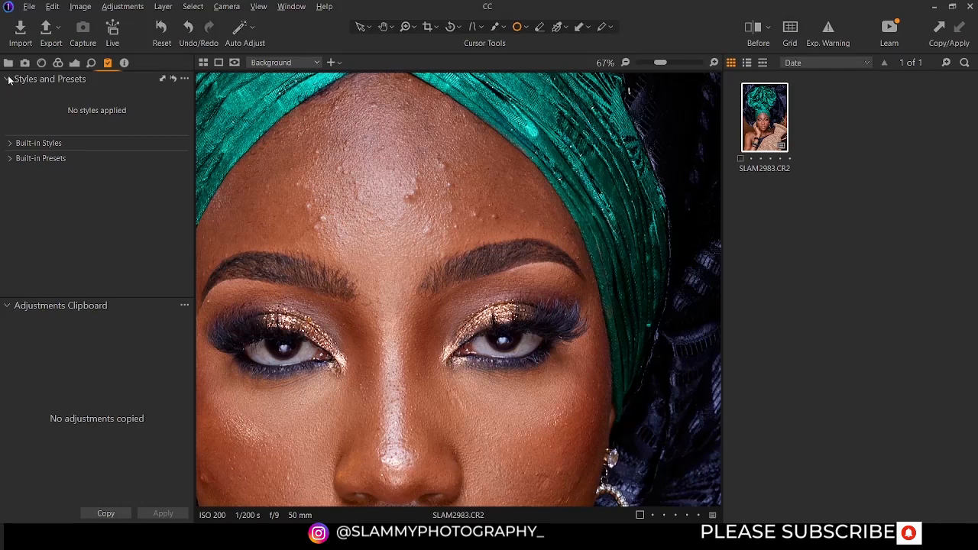
left_click(10, 80)
left_click(9, 79)
left_click(9, 144)
left_click(10, 144)
left_click(9, 159)
left_click(9, 159)
left_click(9, 159)
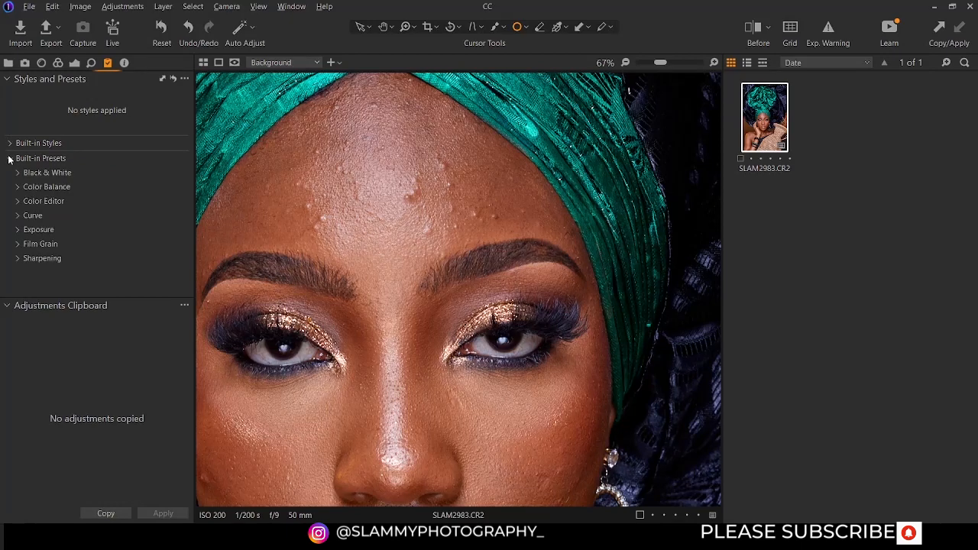
left_click(10, 159)
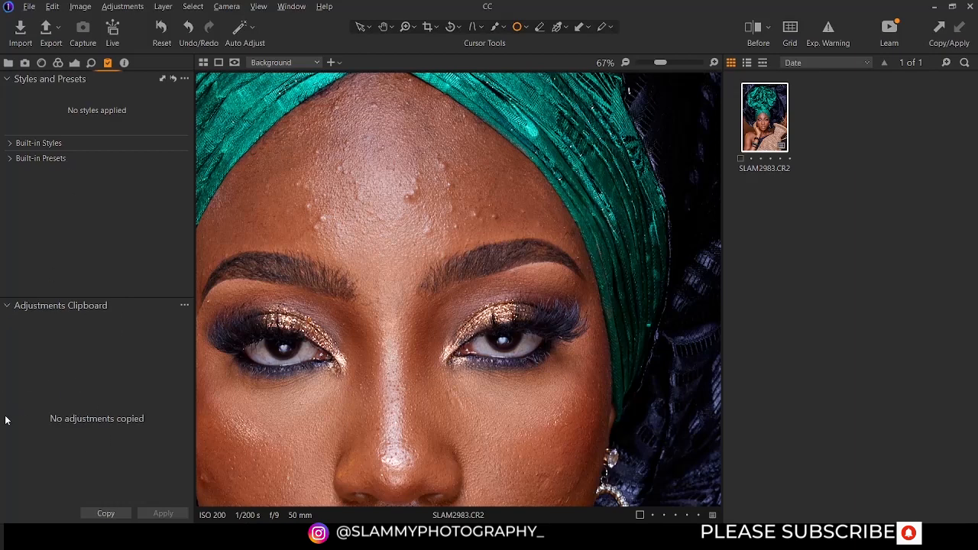
Review the metadata, capture, lens, color and exposure tools, and return to the sharpening and noise reduction tools.
left_click(123, 63)
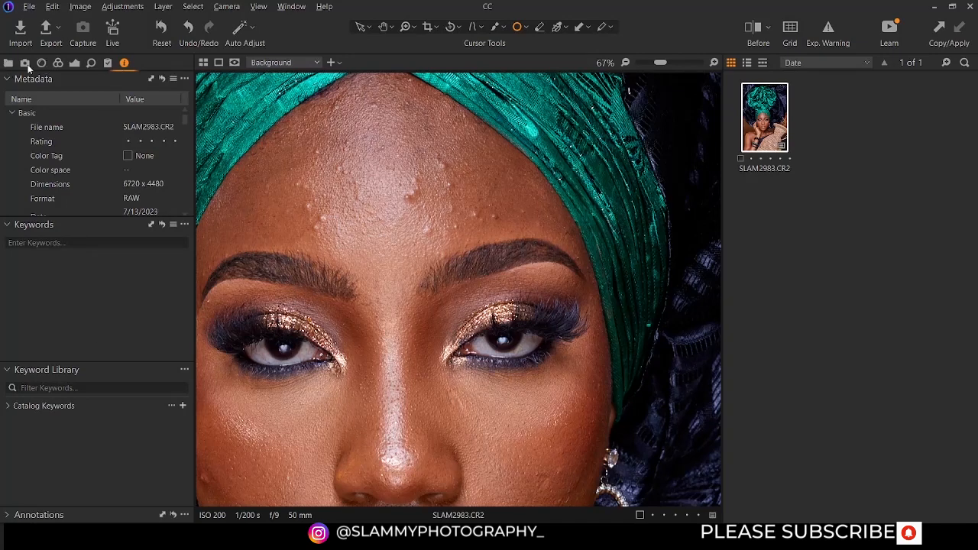
left_click(25, 64)
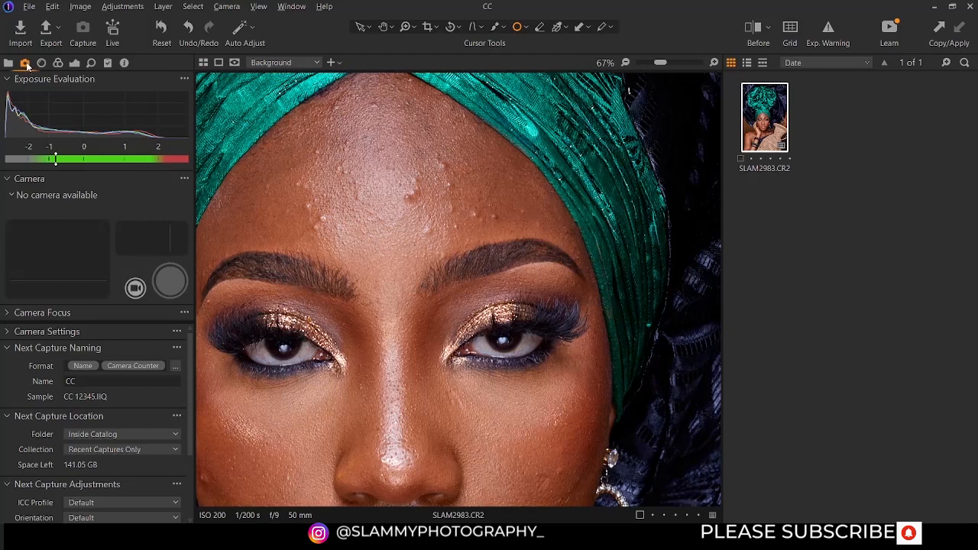
left_click(40, 64)
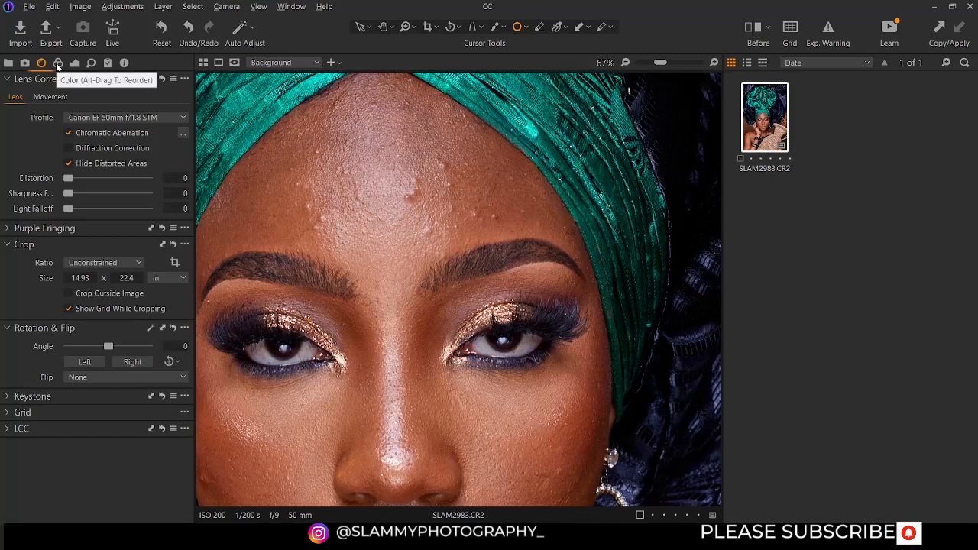
left_click(56, 65)
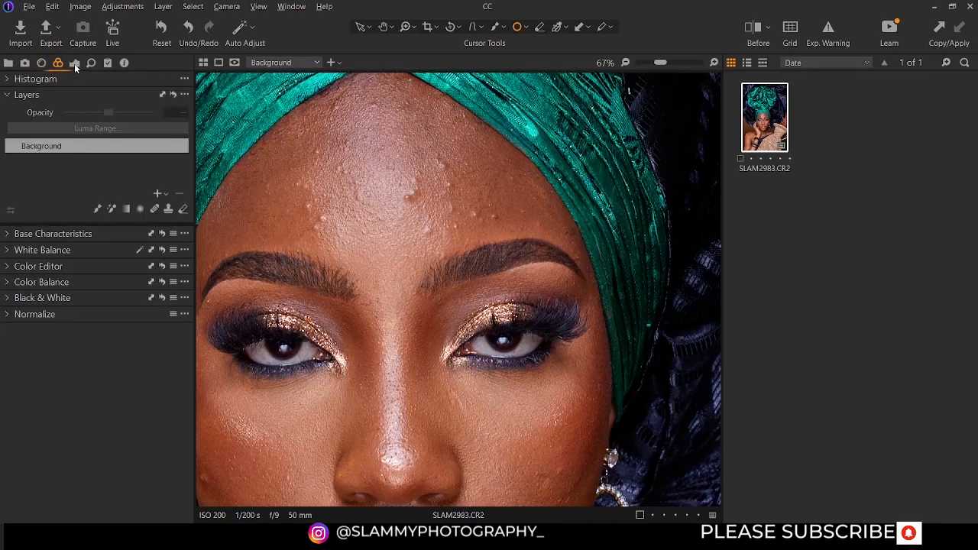
left_click(74, 66)
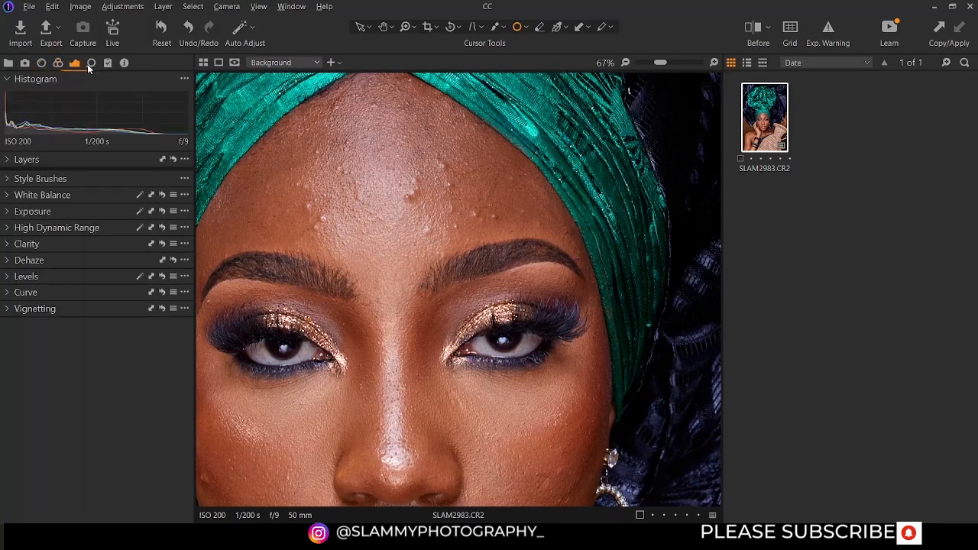
left_click(90, 66)
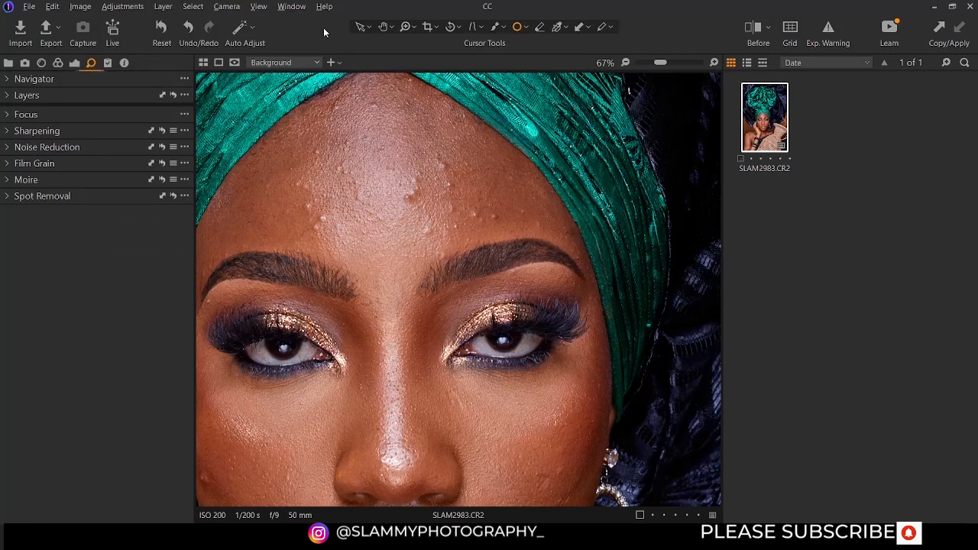
Zoom out from the face to view more of the portrait.
left_click(413, 27)
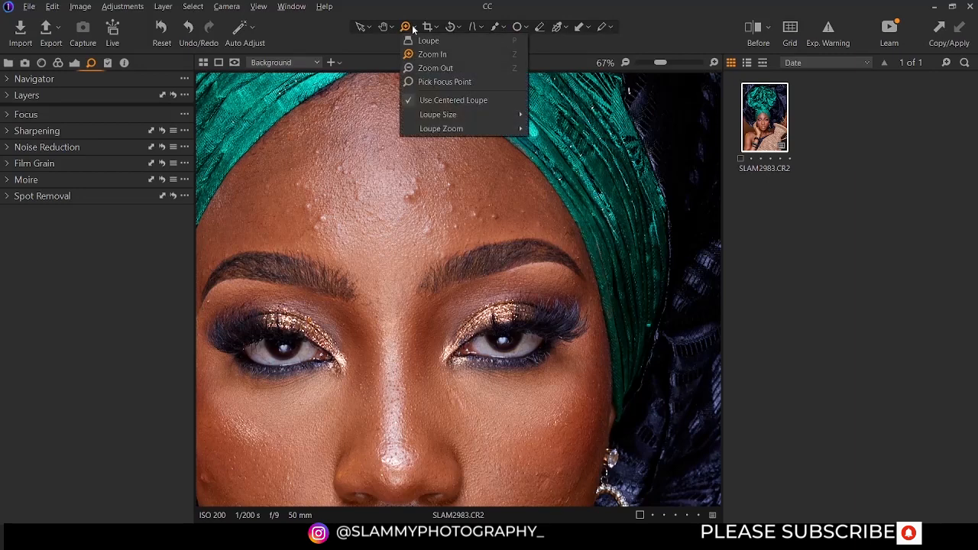
left_click(428, 70)
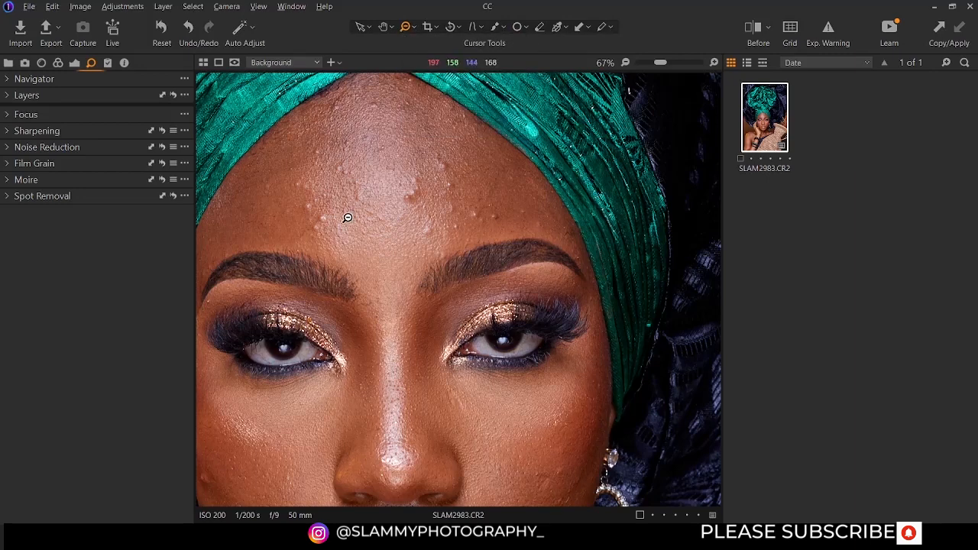
left_click(381, 217, "alt")
left_click(434, 323)
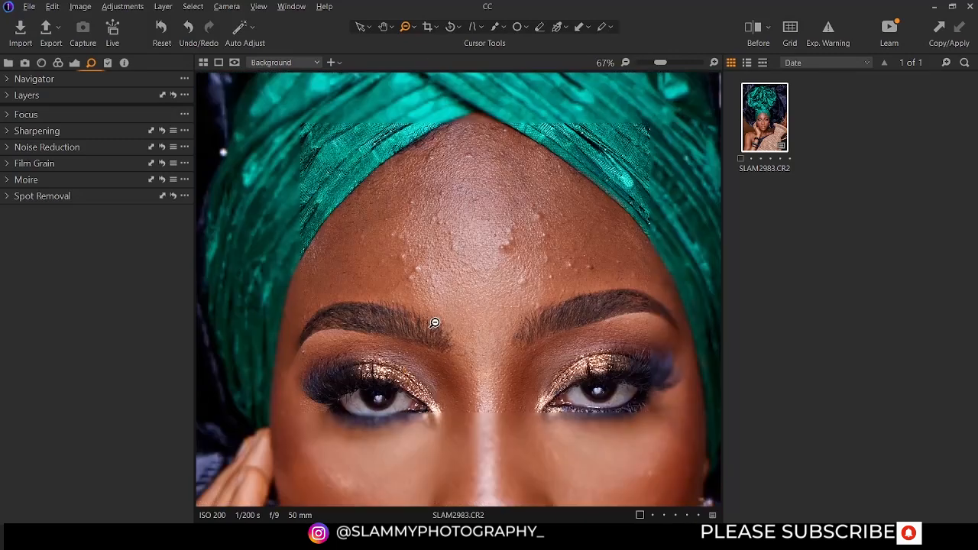
Zoom out until the whole portrait fits in the viewer.
left_click(436, 327)
left_click(441, 343)
left_click(445, 345)
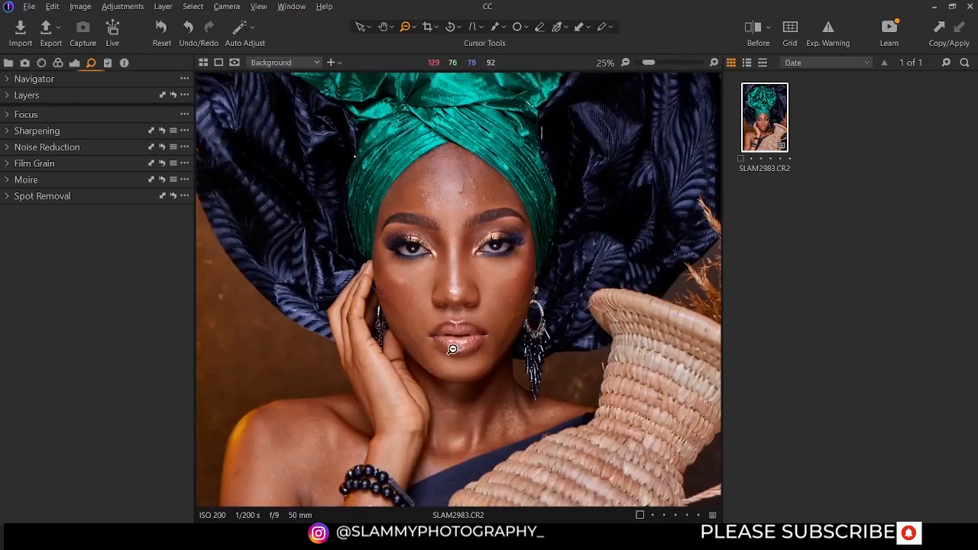
left_click(454, 350)
left_click(457, 351)
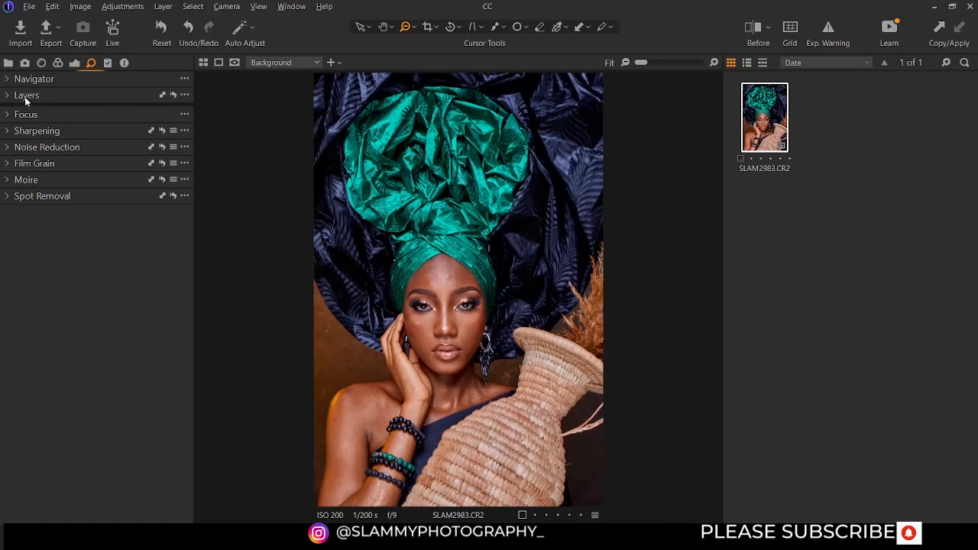
left_click(72, 96)
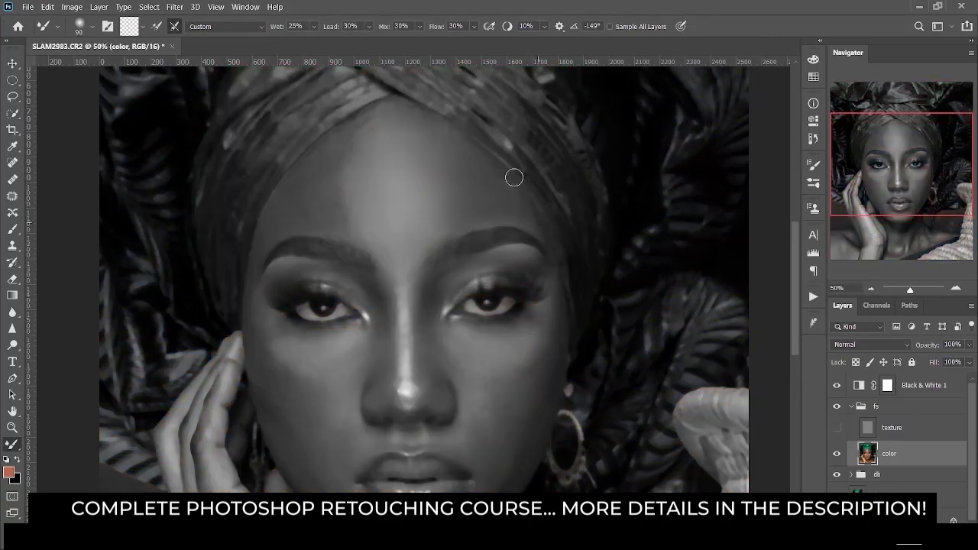
In Photoshop's Save for Web, embed the color profile in the JPEG and set the image size quality to Bicubic Sharper.
scroll(440, 184, "down", 3)
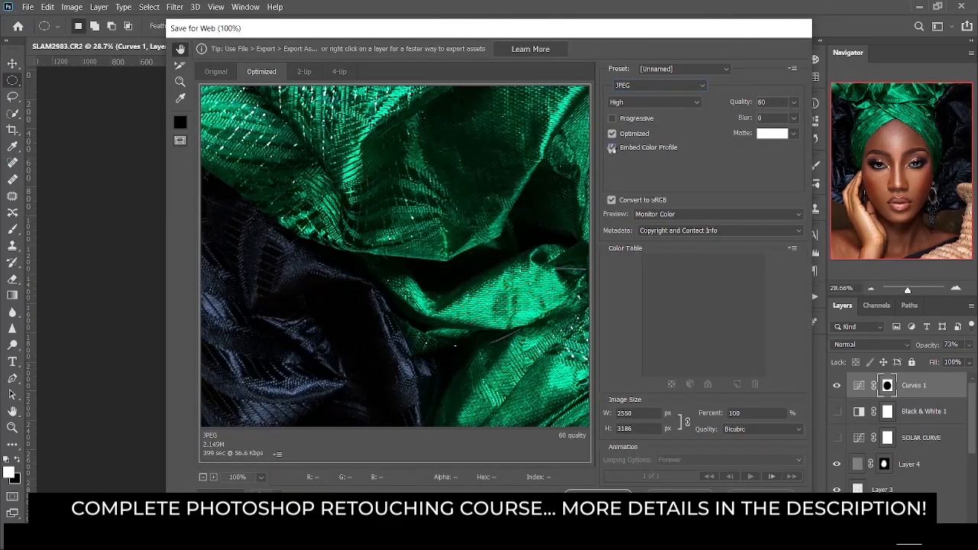
left_click(613, 148)
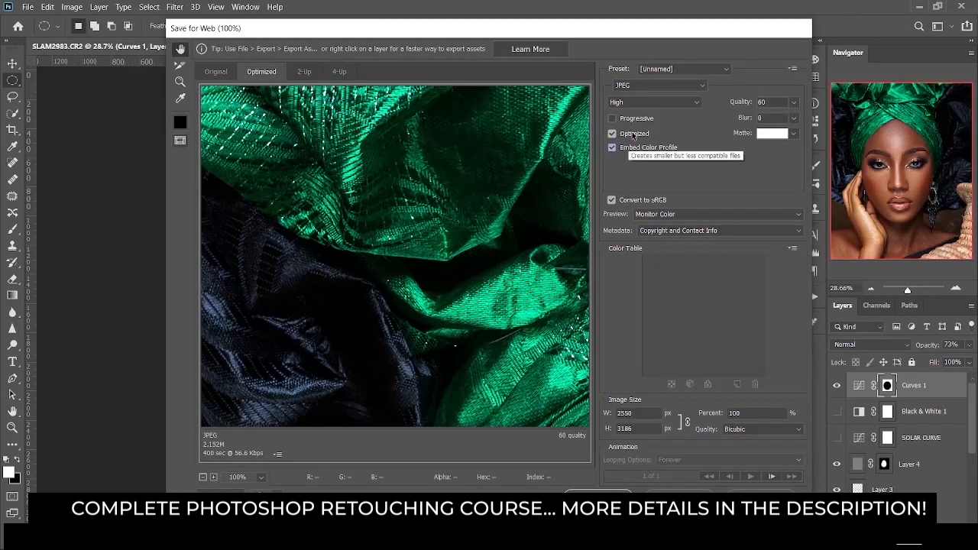
left_click(730, 429)
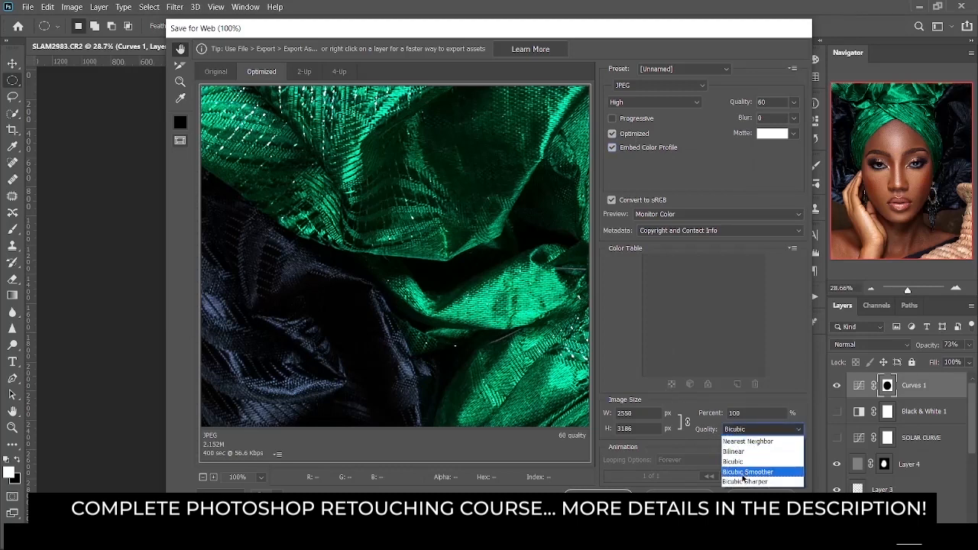
left_click(740, 482)
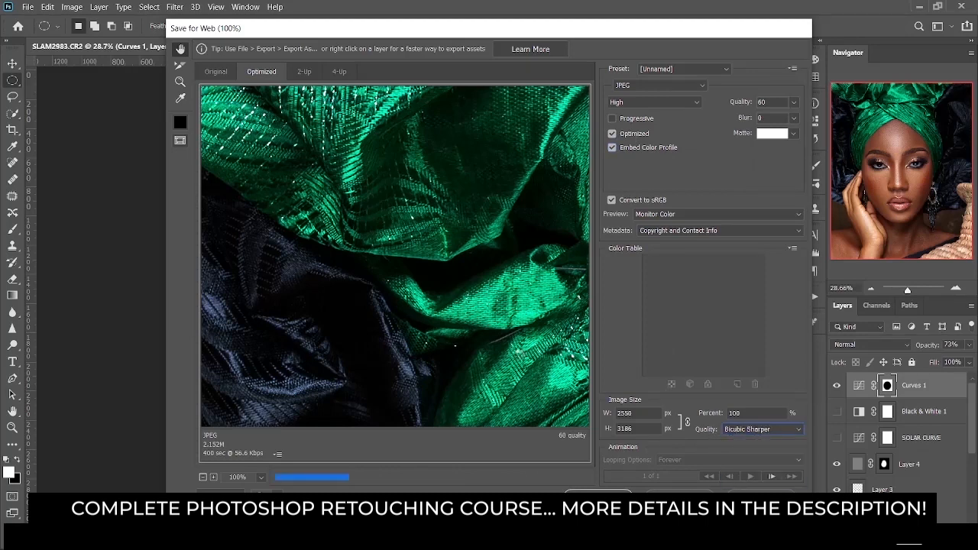
Inspect the optimized JPEG preview at 100% across the headwrap, forehead, eyes and nose.
left_click_drag(527, 356, 303, 172)
left_click_drag(457, 328, 360, 231)
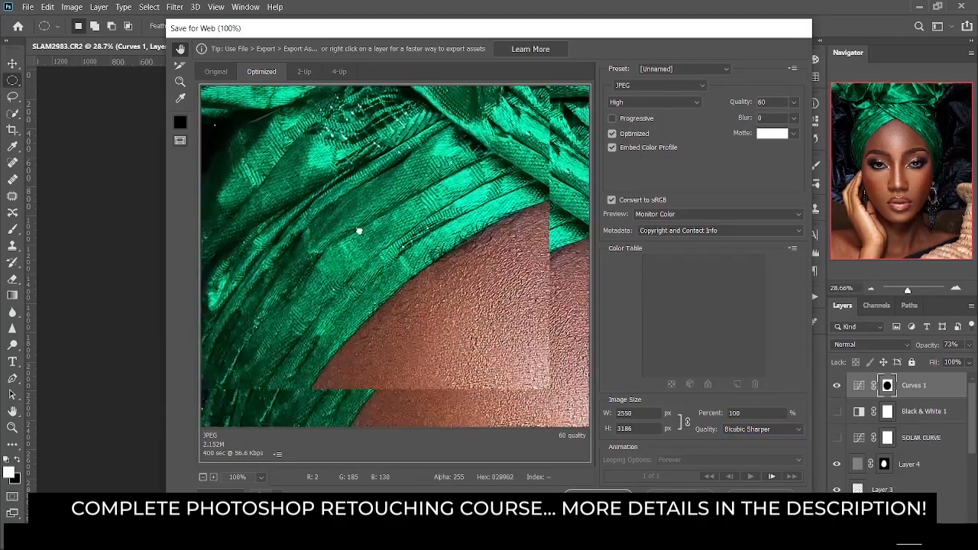
left_click_drag(493, 359, 406, 262)
mouse_move(451, 409)
left_mouse_down()
mouse_move(382, 277)
mouse_move(469, 201)
mouse_move(286, 234)
mouse_move(217, 219)
left_mouse_up()
left_click_drag(409, 199, 389, 458)
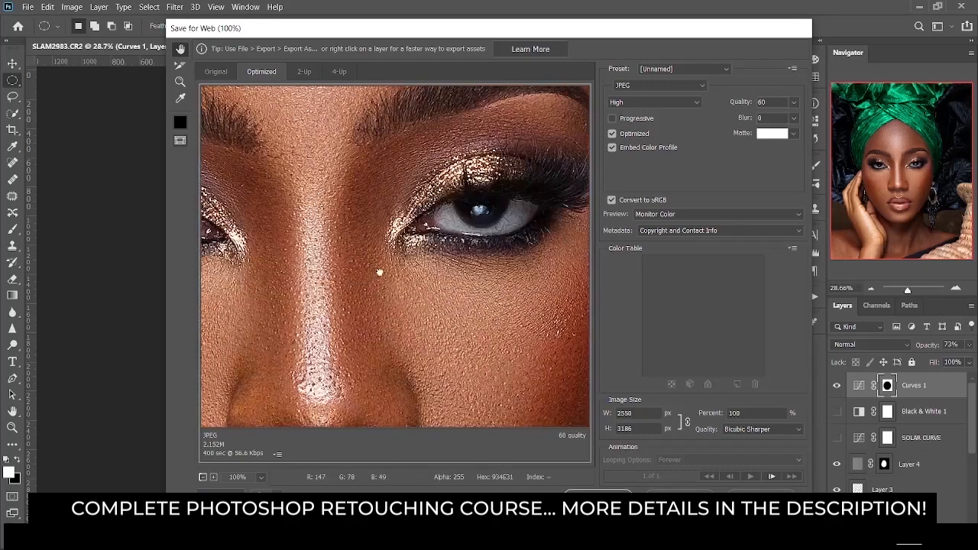
left_click_drag(379, 273, 557, 299)
left_click_drag(343, 194, 374, 387)
left_click_drag(440, 344, 278, 212)
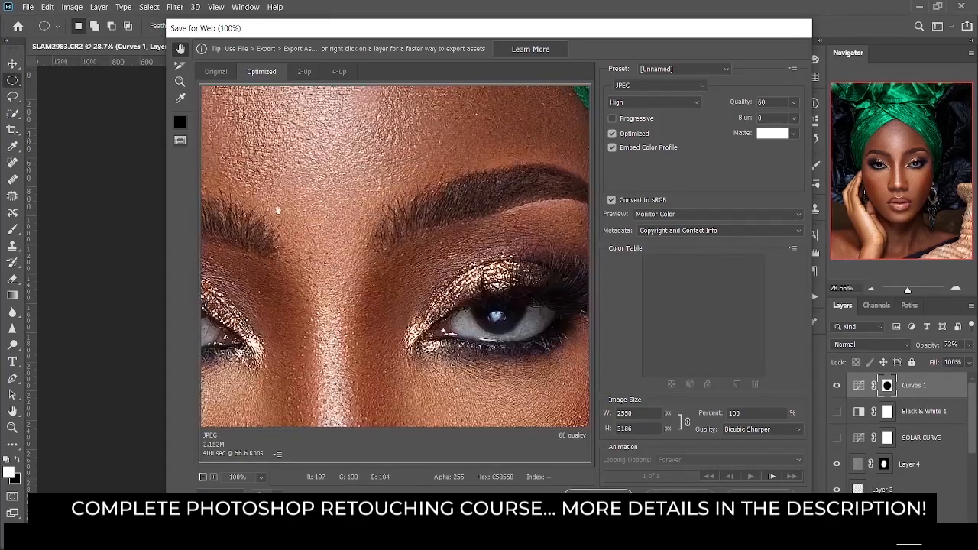
left_click_drag(373, 331, 382, 220)
left_click_drag(316, 329, 333, 286)
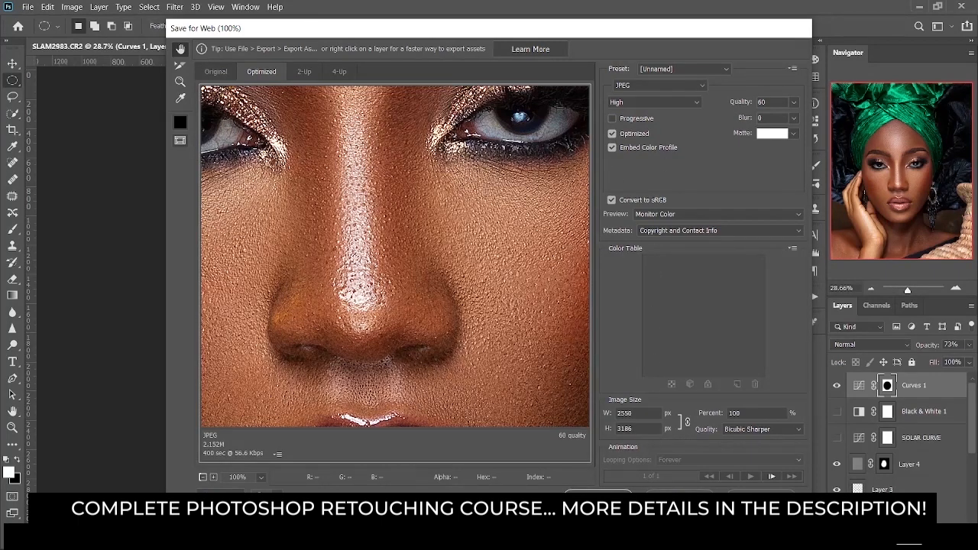
Save the optimized image as SLAM2983 in the Documents folder, using the Images Only format.
left_click(586, 492)
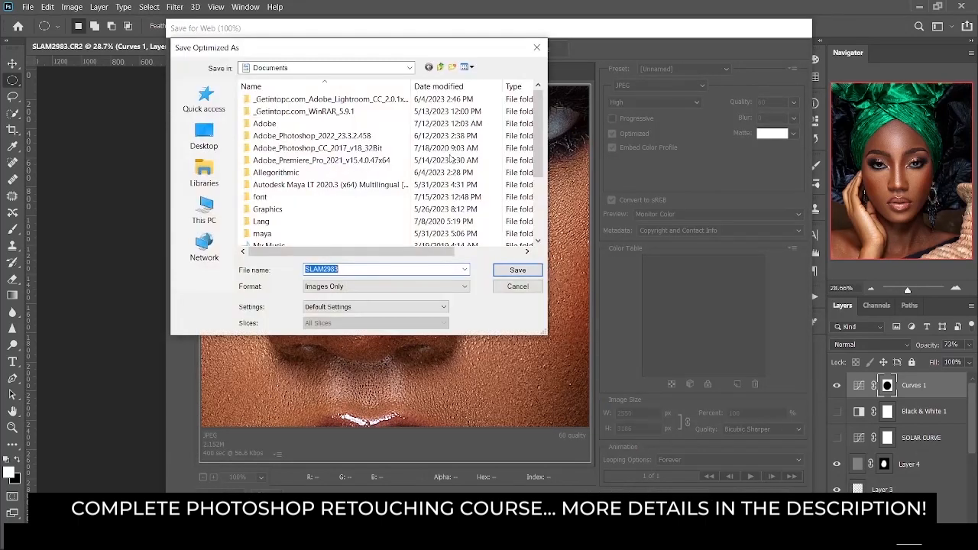
scroll(379, 207, "down", 3)
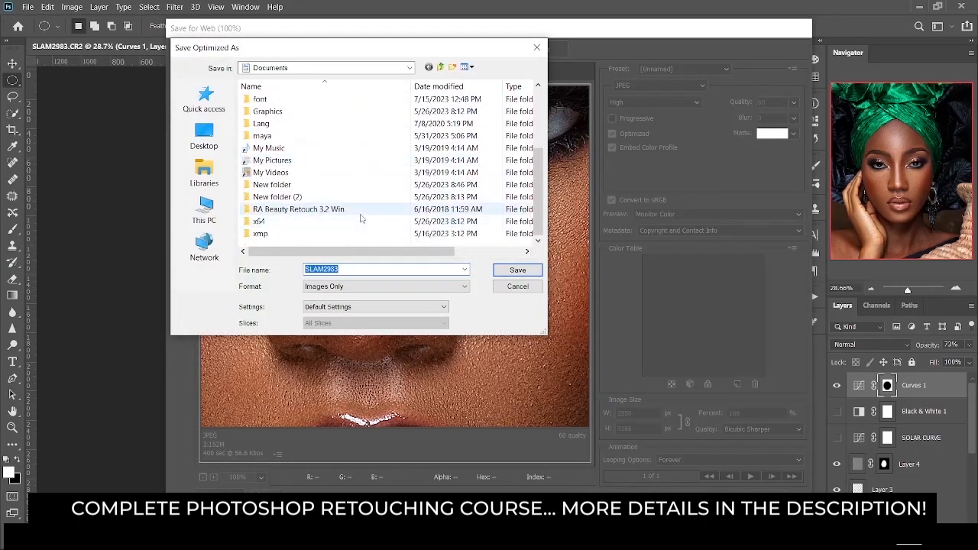
left_click(517, 271)
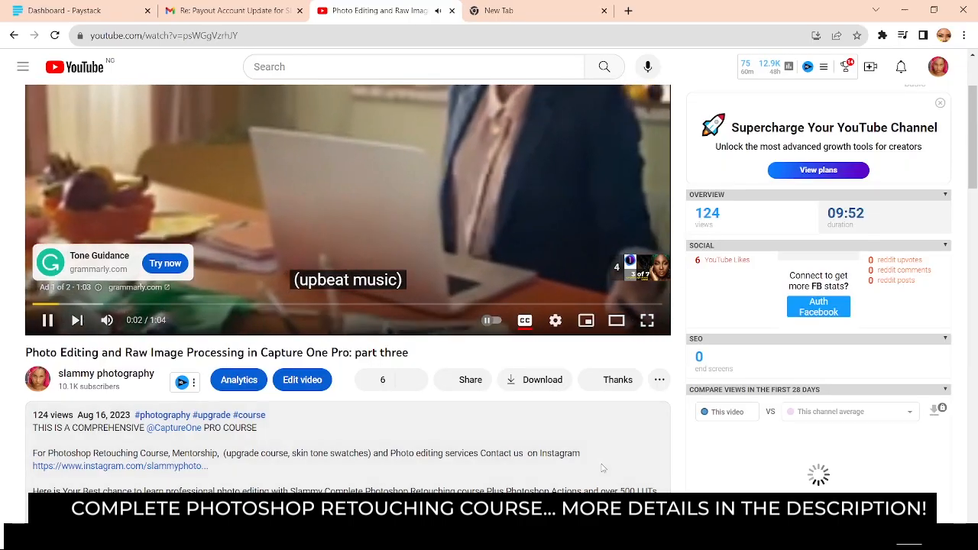
Look through the YouTube video description and the photographer's Instagram posts, viewing the night-time reel of the woman in a white shirt.
scroll(347, 298, "down", 1)
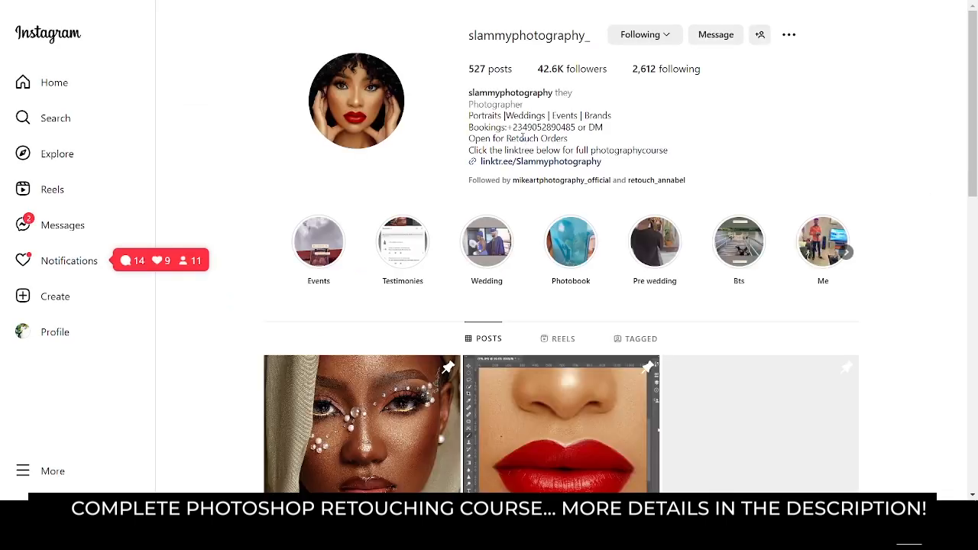
scroll(532, 268, "down", 6)
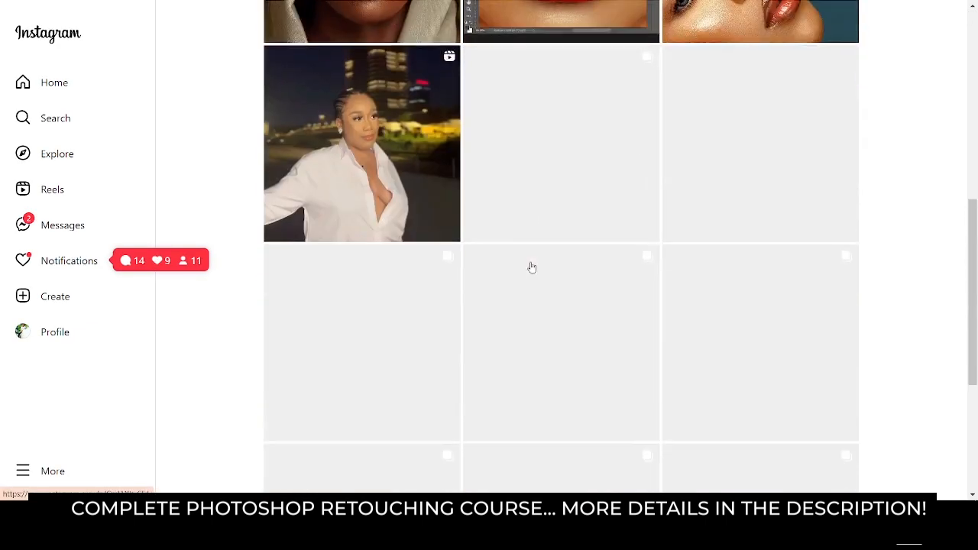
scroll(531, 266, "up", 2)
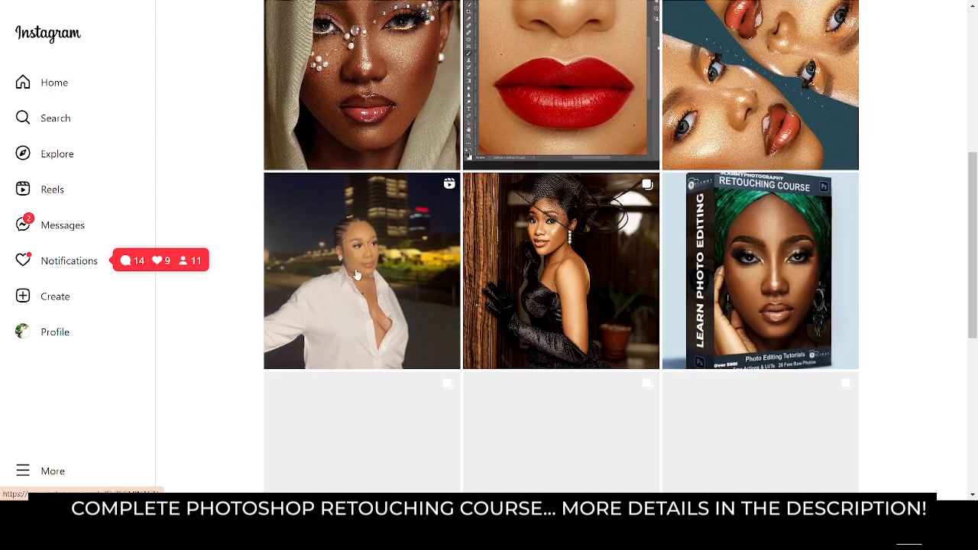
scroll(479, 255, "up", 2)
left_click(367, 367)
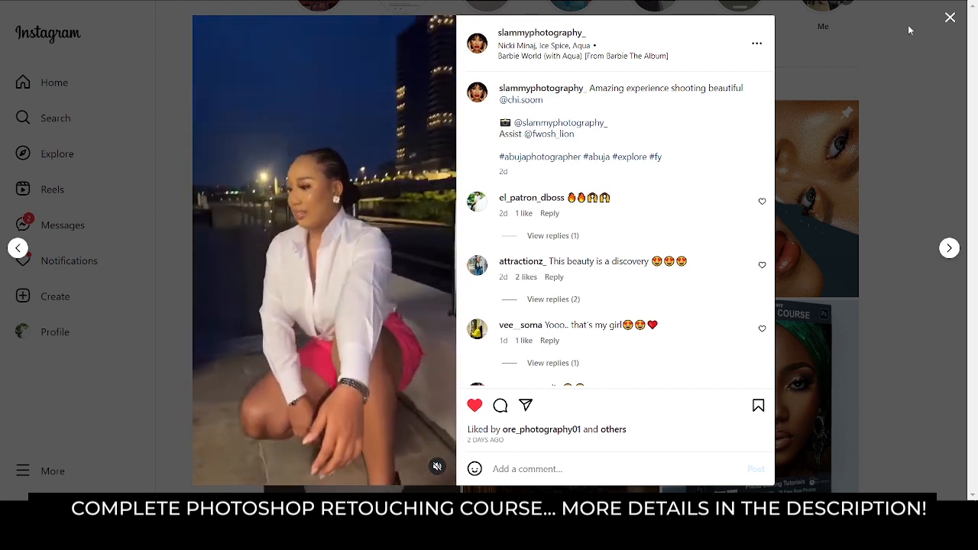
left_click(949, 19)
Open a direct message conversation with the photographer's Instagram account and decline turning on notifications.
scroll(730, 76, "up", 3)
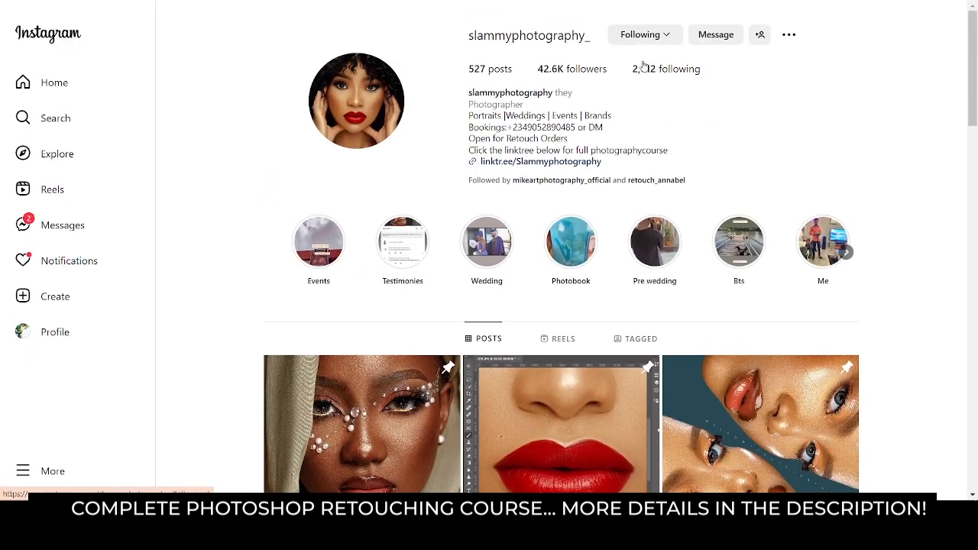
left_click(717, 42)
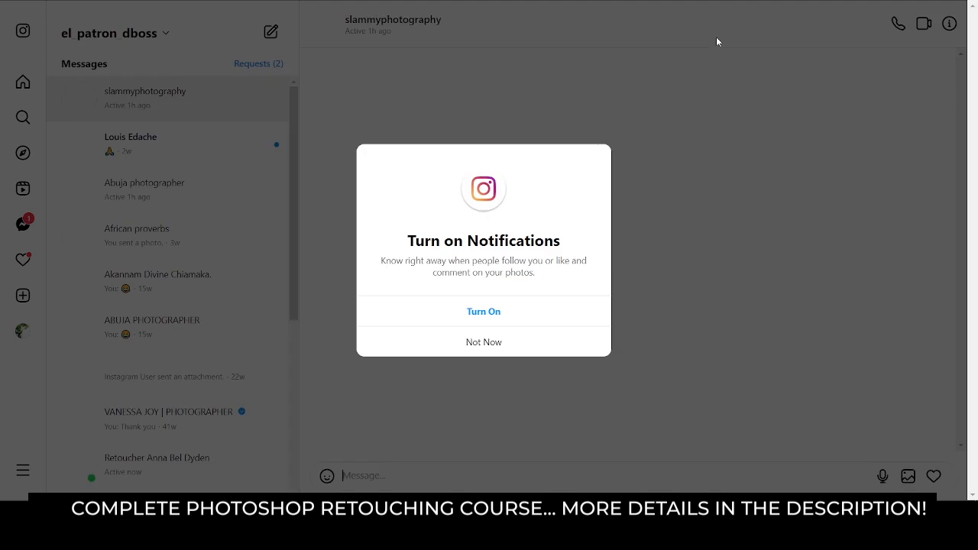
left_click(472, 338)
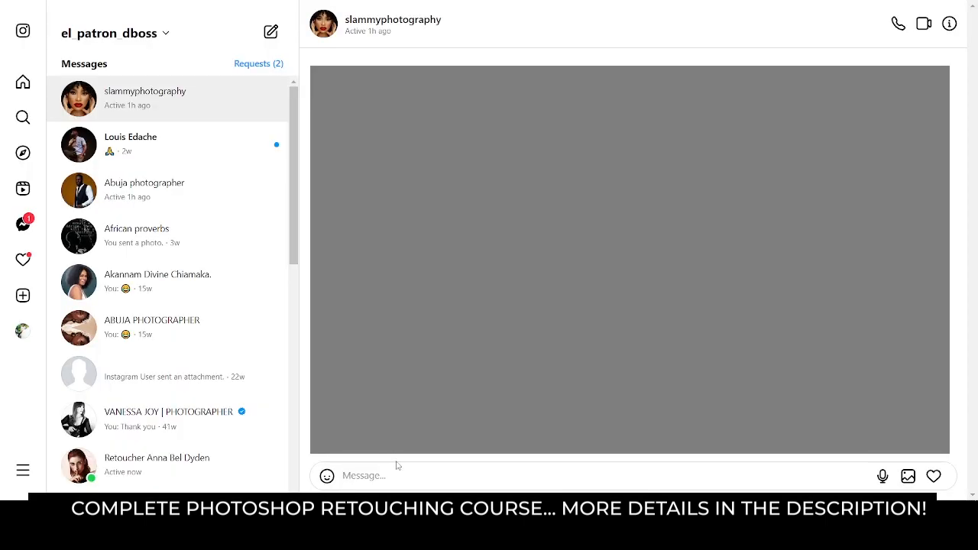